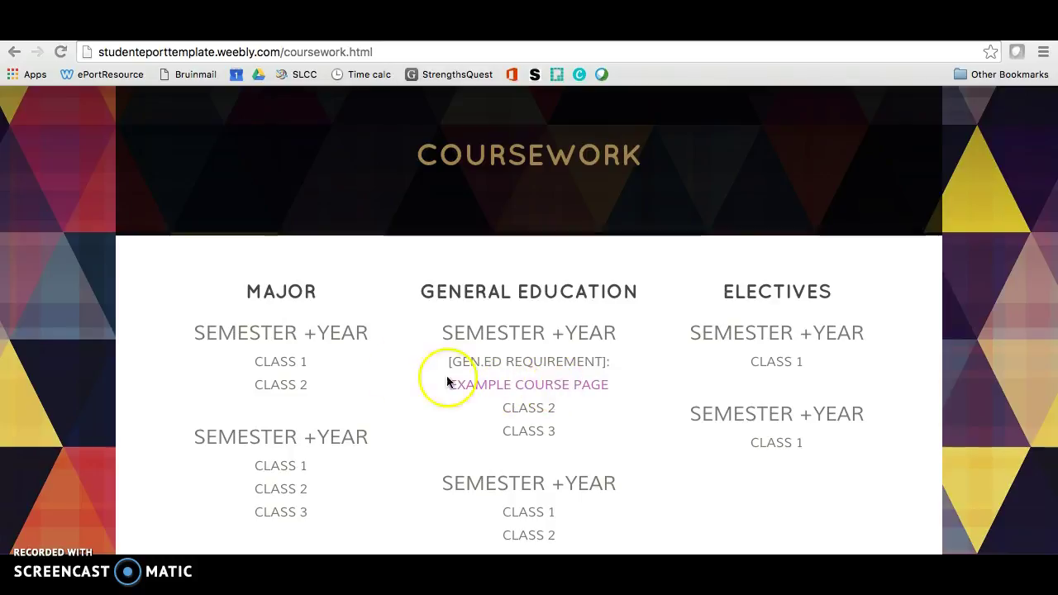
- Switch to the WordPress.com editor and open the COURSEWORK page from the site's published pages for editing
click(169, 39)
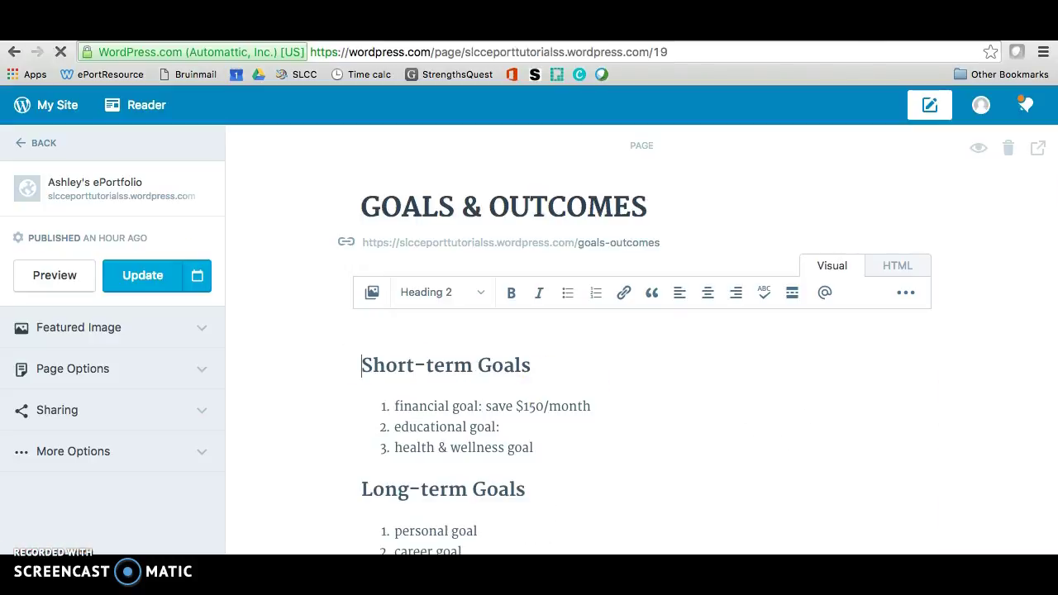
click(37, 147)
click(36, 148)
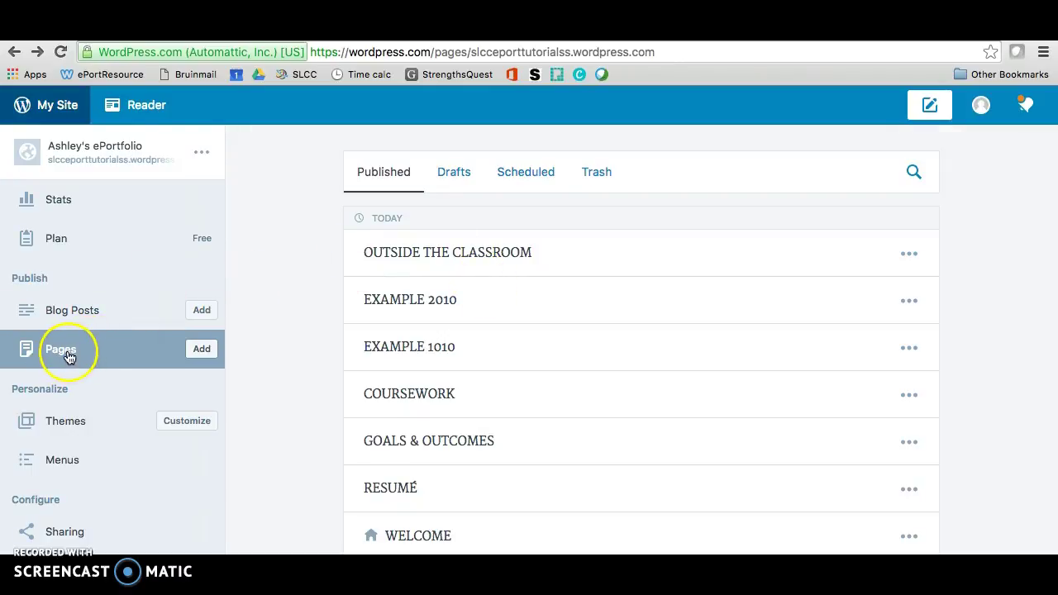
click(433, 396)
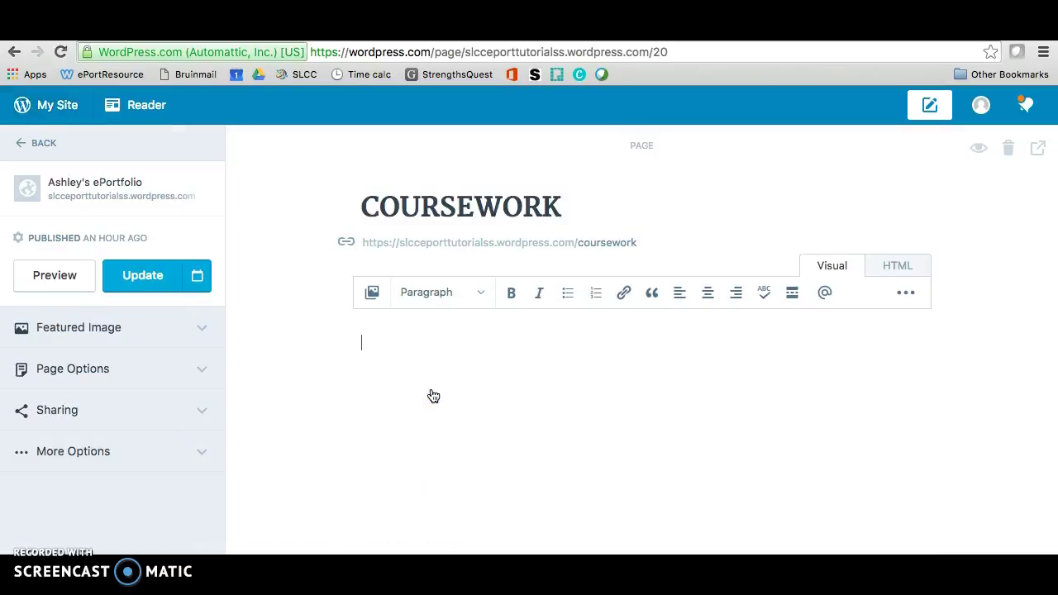
- Enter separate lines in the page body: GENERAL EDUCATION, SUMMER 2016, EXAMPLE 1010, EXAMPLE 2010 and EXAMPLE 1220
click(458, 340)
text(GENERAL EDU)
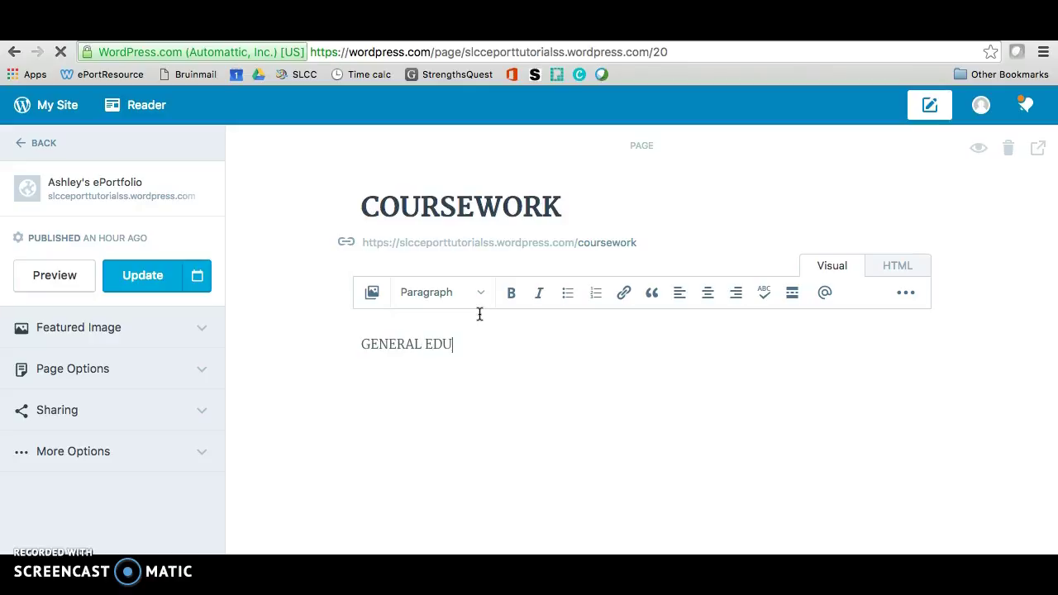
text(CATION)
key(Return)
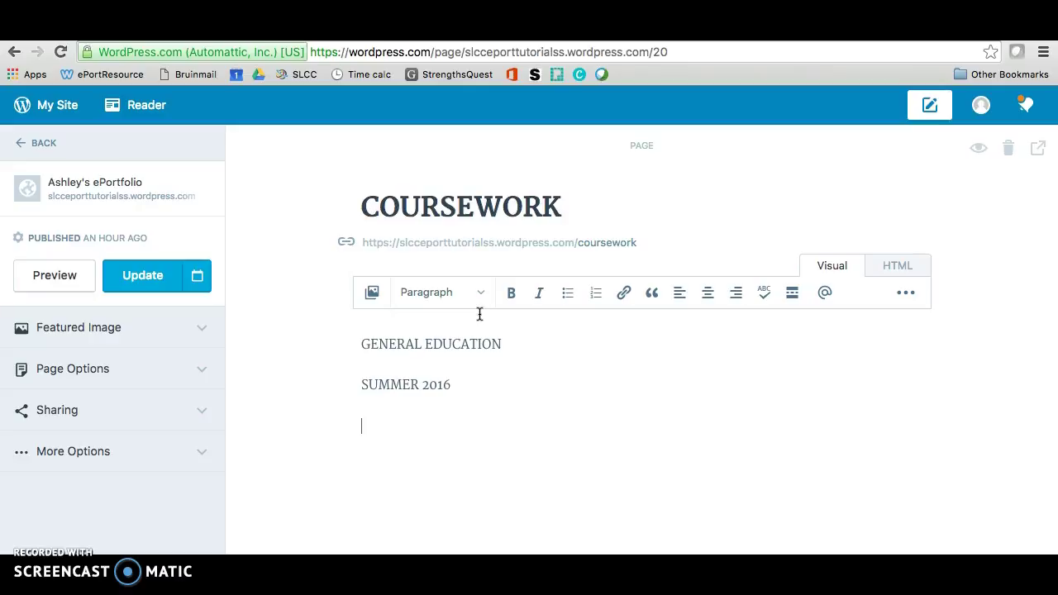
text(AMP)
text(LE 1010 E)
text(XAMO)
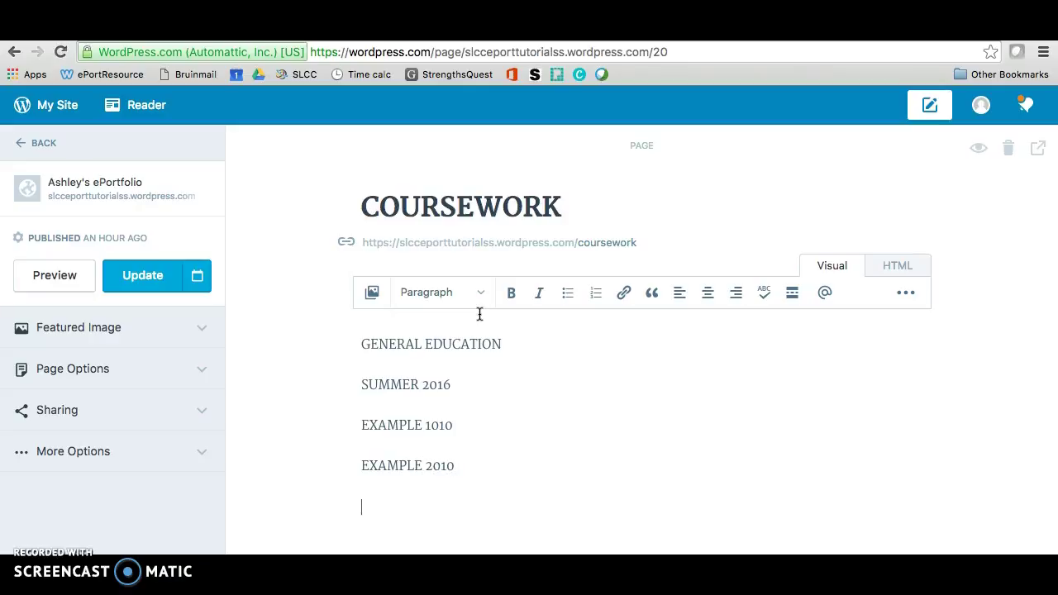
text(XAMPLE 1220)
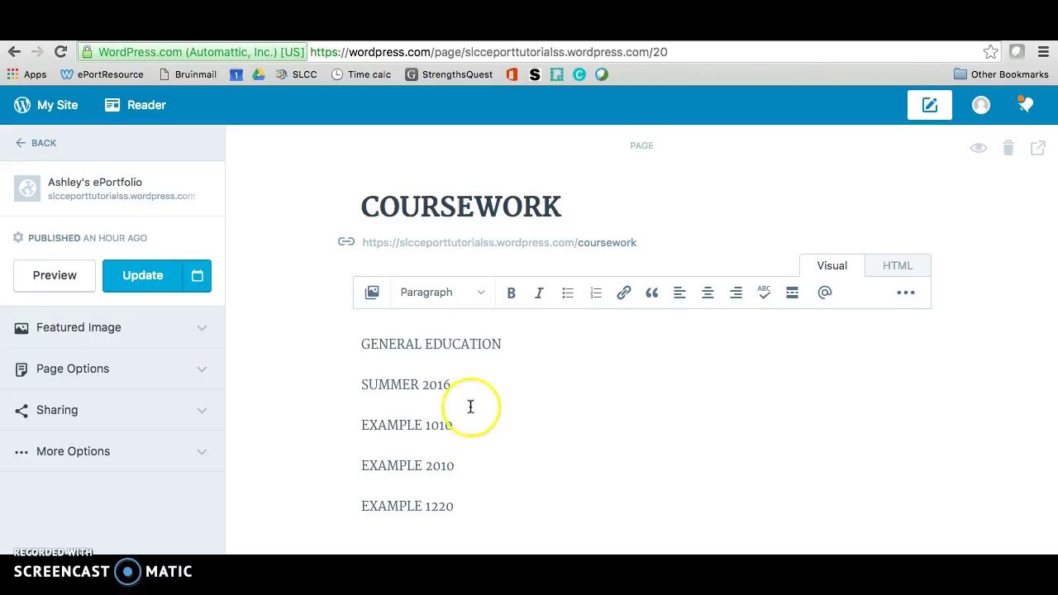
- Format the GENERAL EDUCATION line as Heading 2
drag(522, 343, 342, 339)
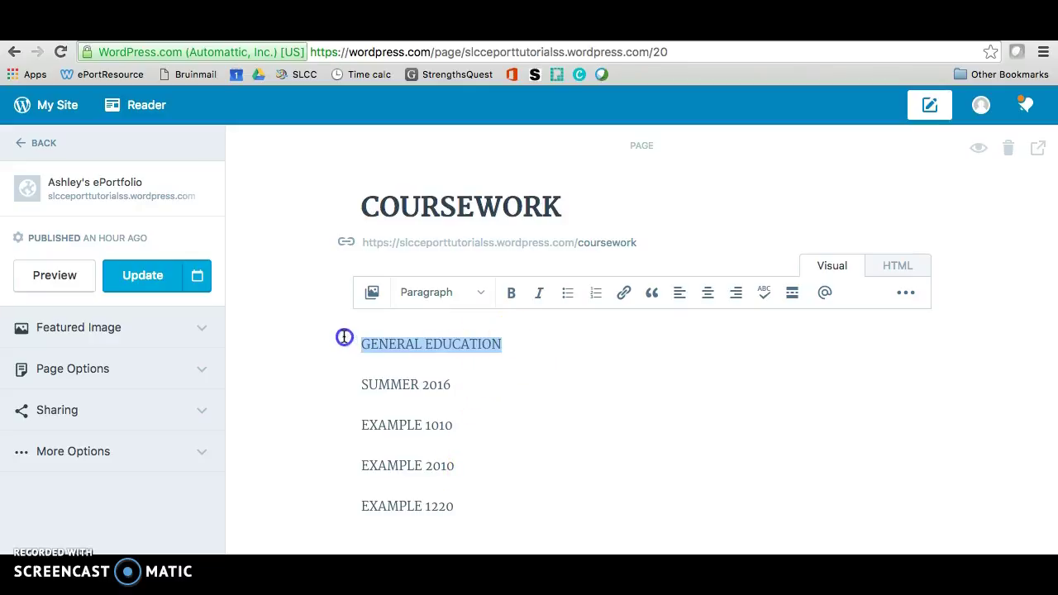
click(483, 295)
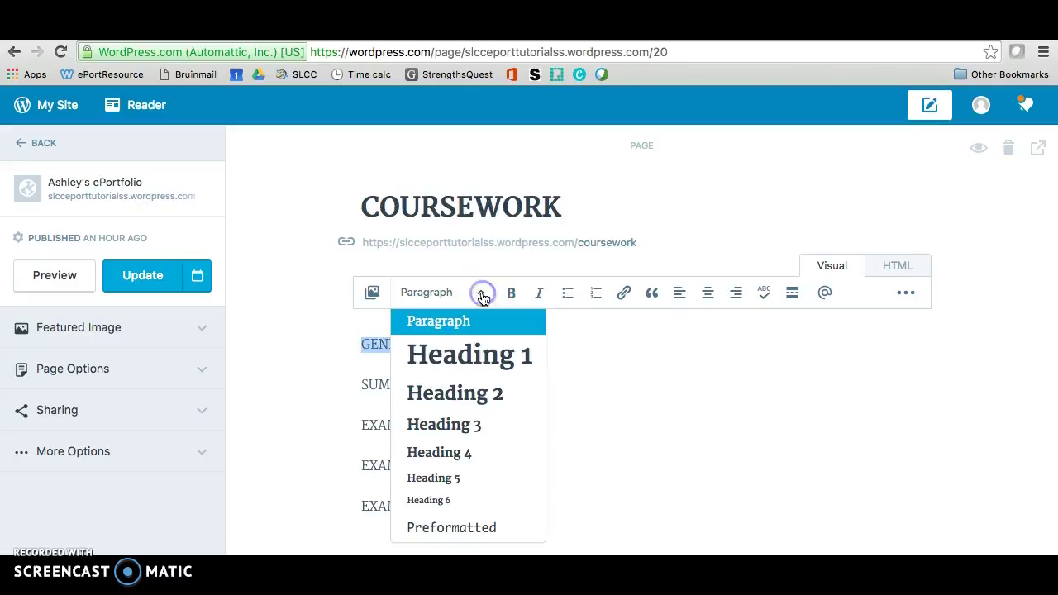
click(481, 408)
scroll(529, 411, down, 1)
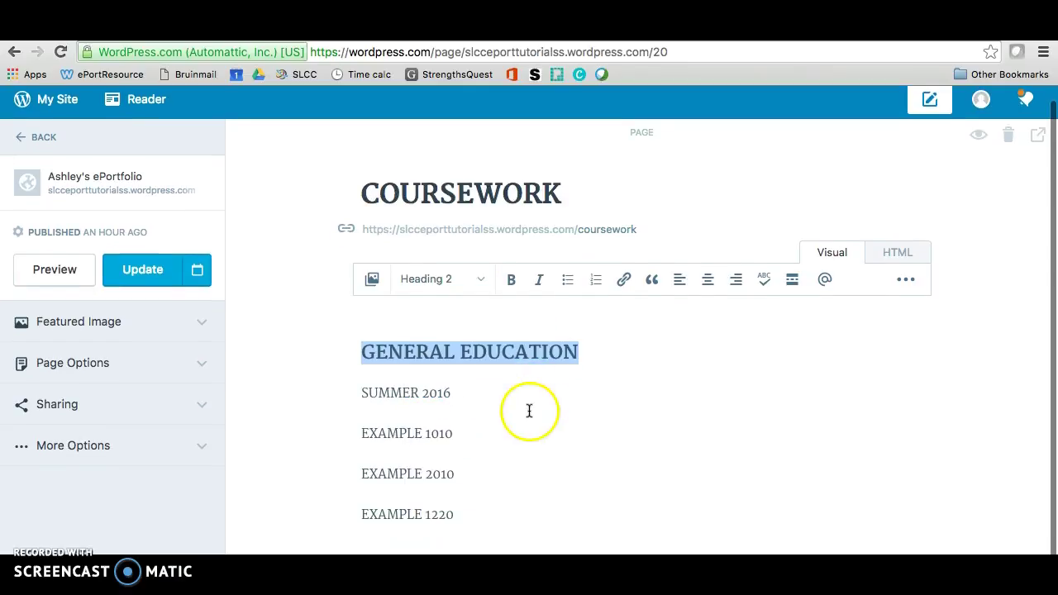
- Format the SUMMER 2016 line as Heading 4, after trying Heading 3
drag(453, 400, 315, 399)
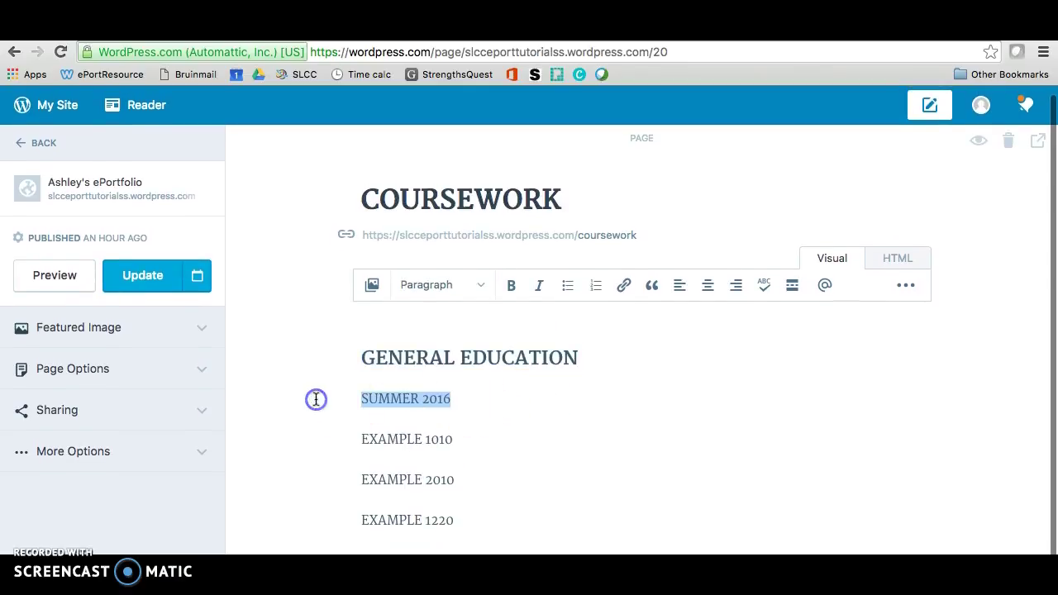
click(482, 285)
click(477, 419)
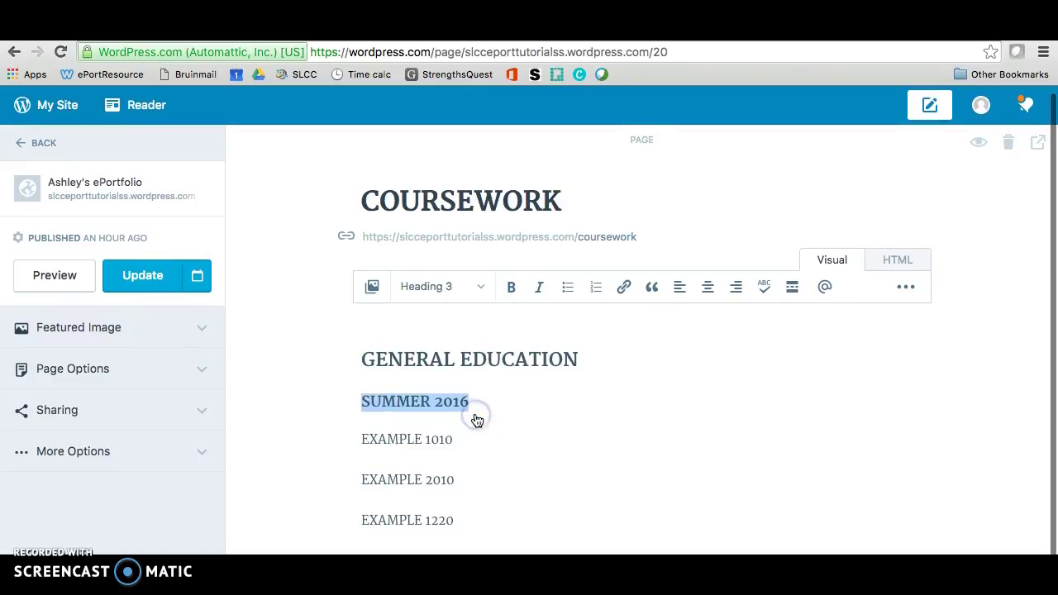
click(468, 284)
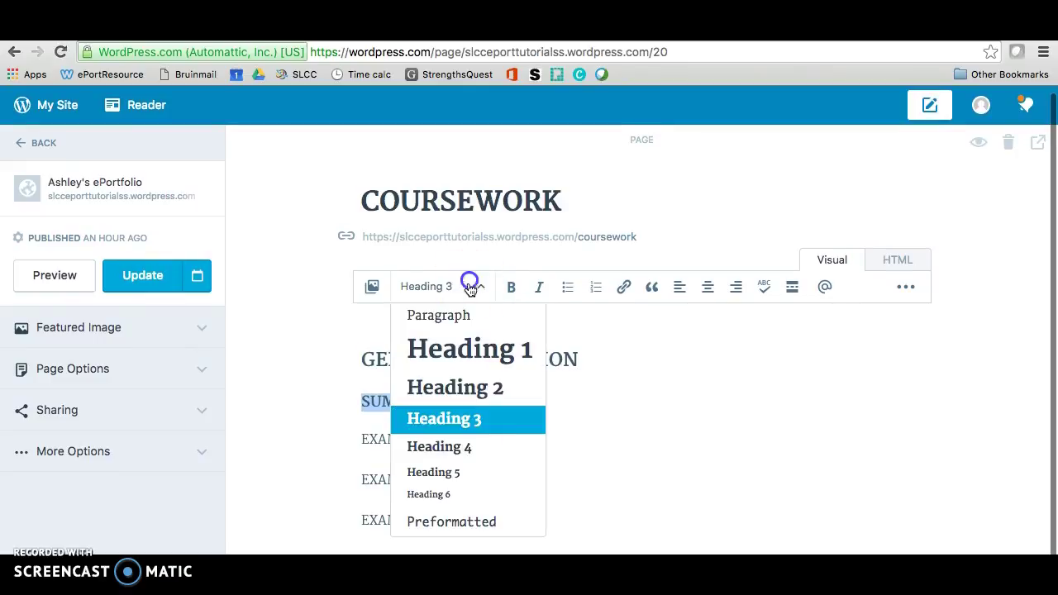
click(476, 446)
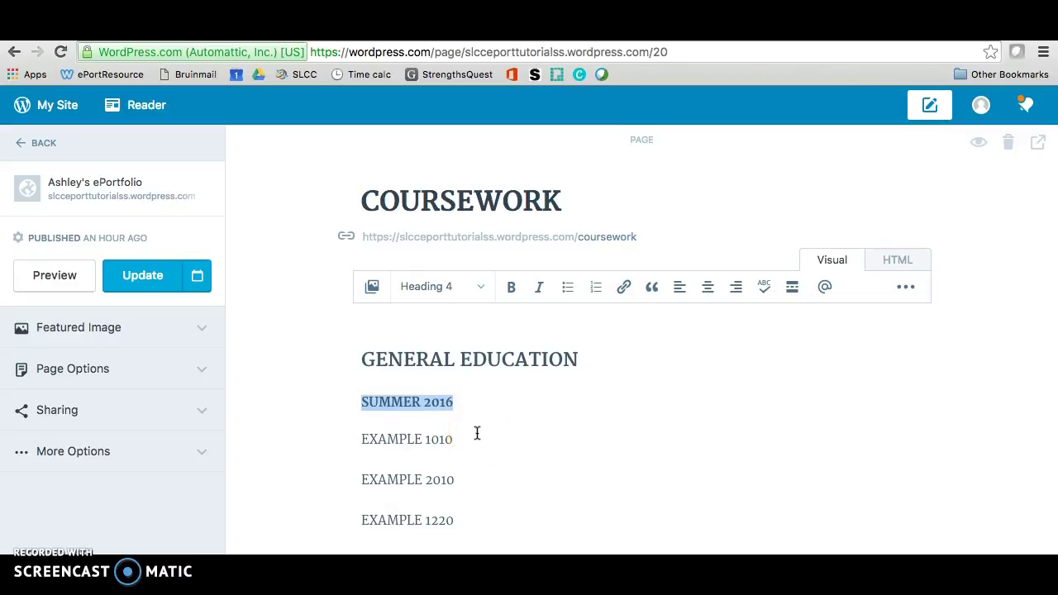
- Link the EXAMPLE 1010 text to the site's existing EXAMPLE 1010 page
click(476, 433)
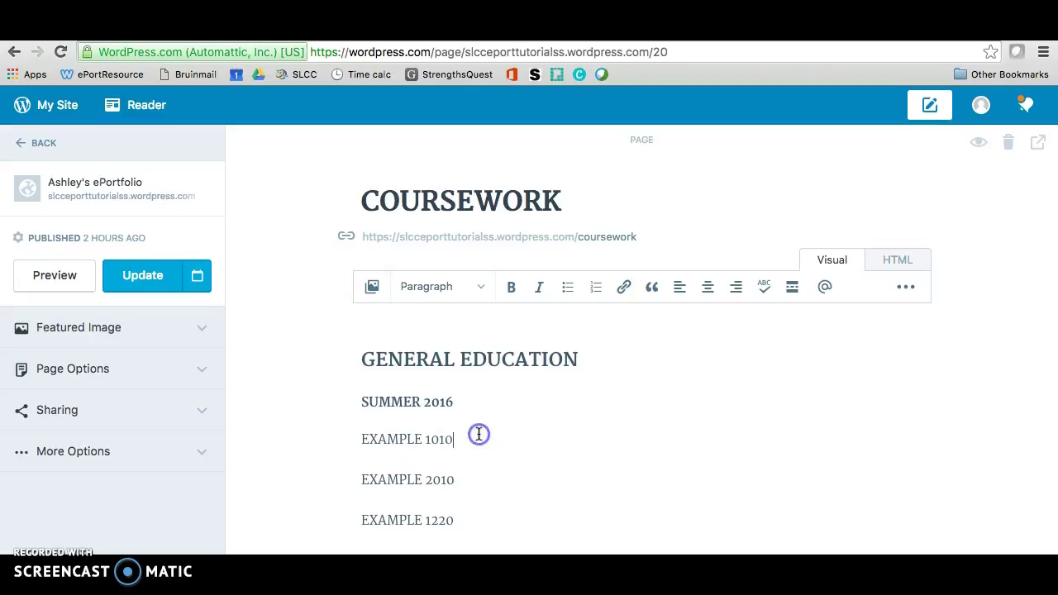
click(479, 449)
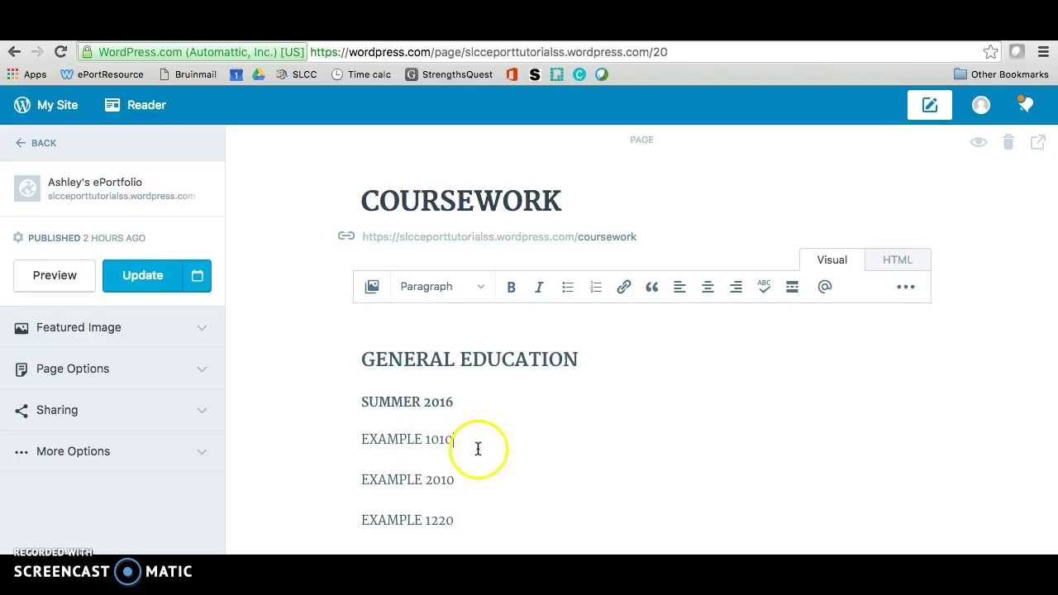
drag(478, 446, 349, 426)
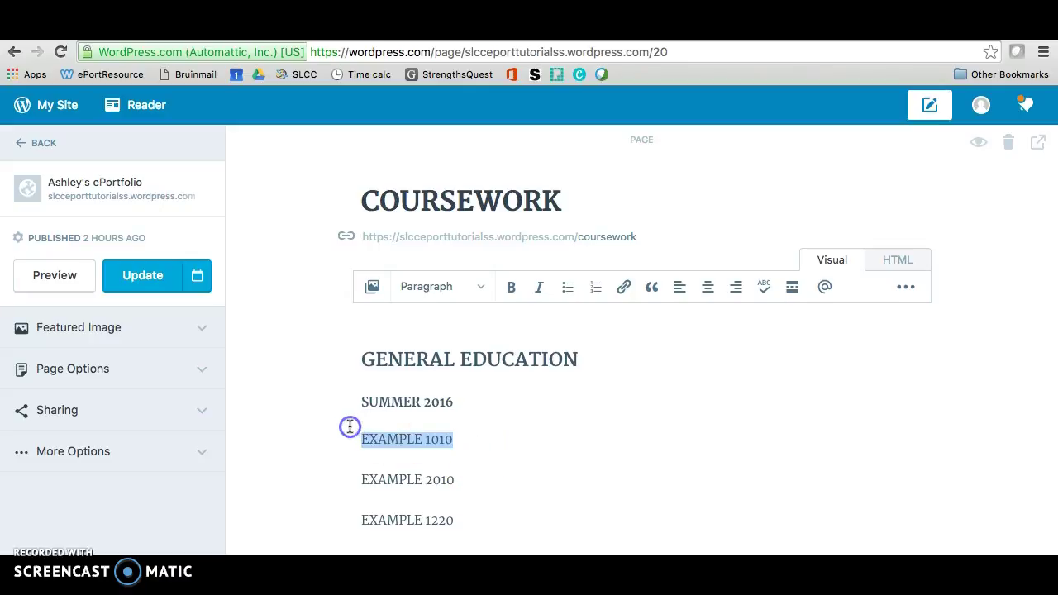
click(626, 287)
click(473, 370)
click(644, 519)
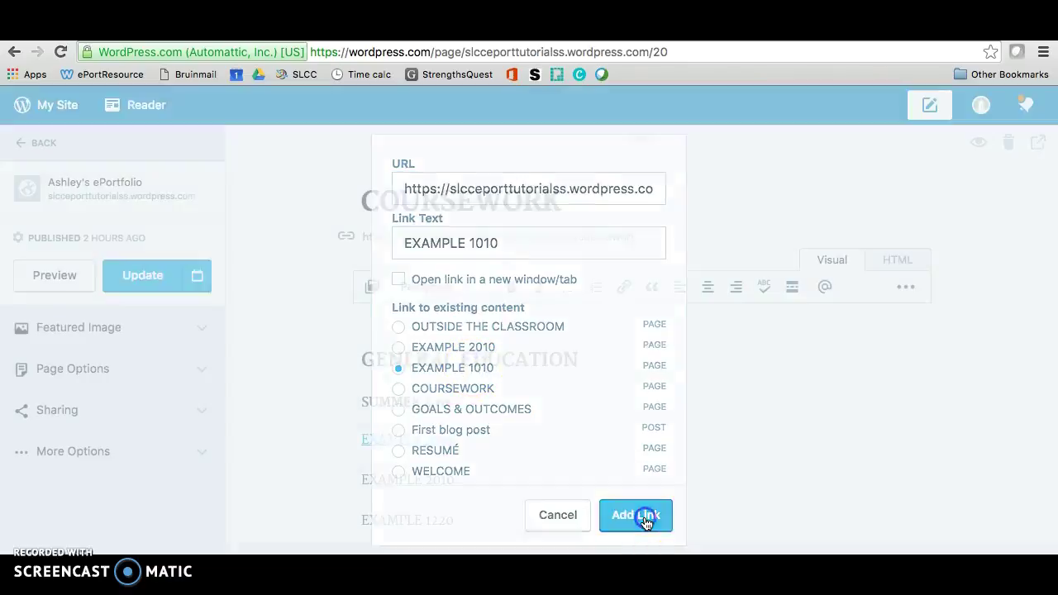
- Link the EXAMPLE 2010 text to the site's existing EXAMPLE 2010 page
drag(472, 482, 344, 481)
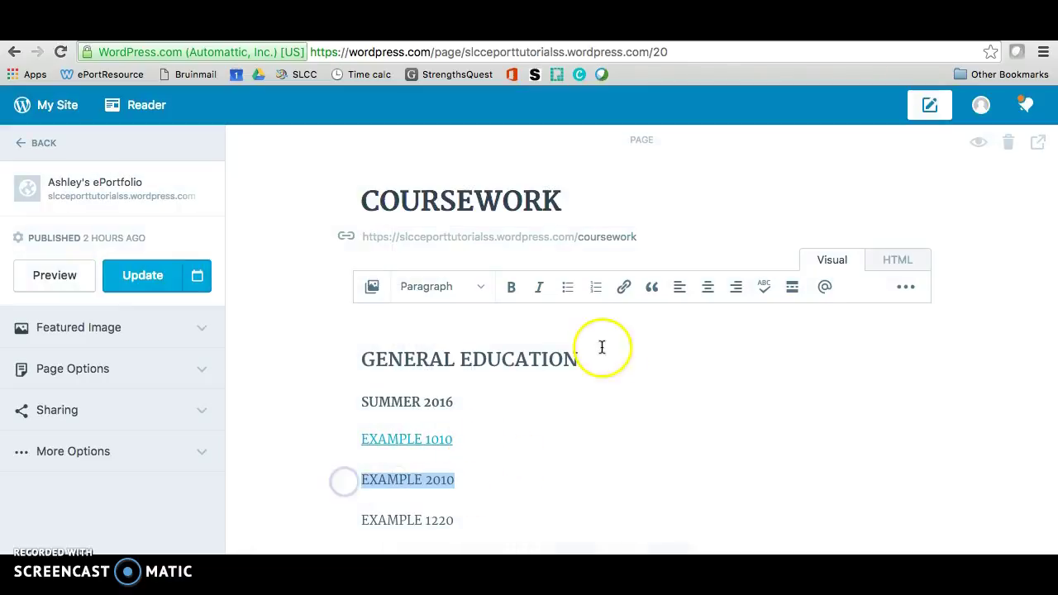
click(625, 287)
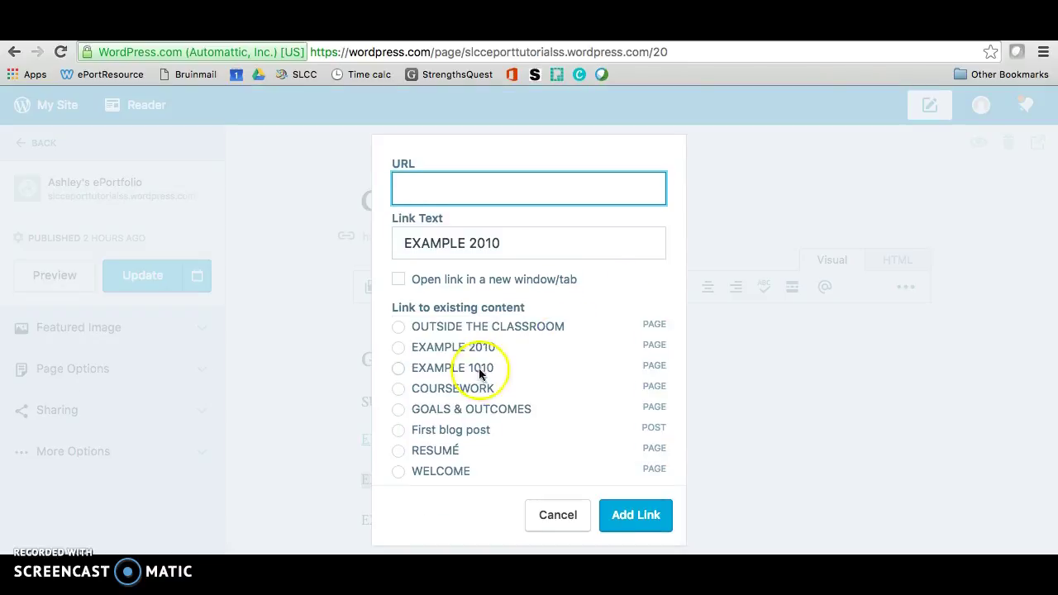
click(474, 346)
click(633, 515)
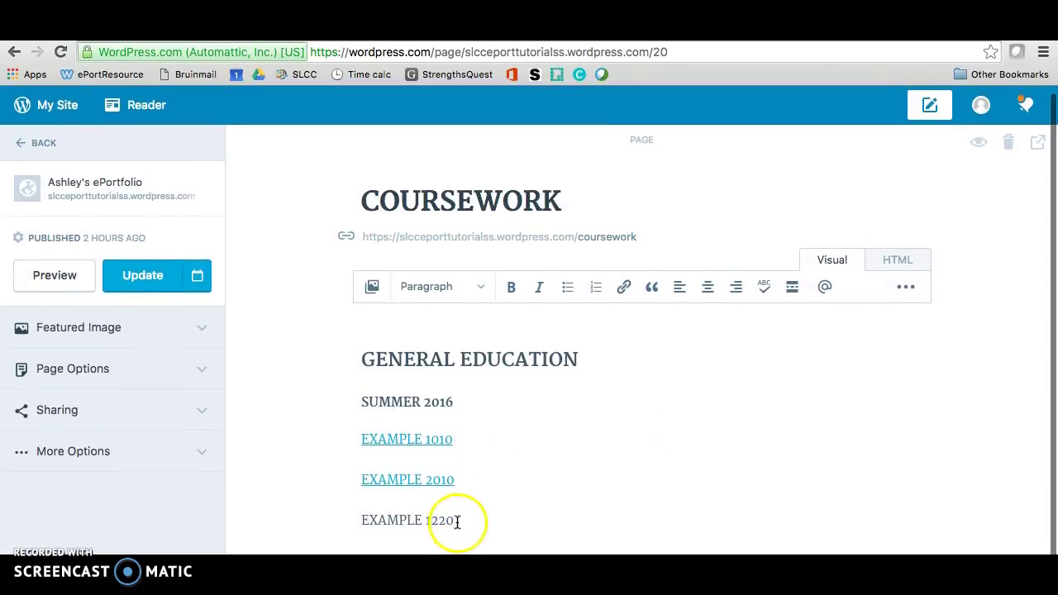
- Center all the body text from GENERAL EDUCATION through EXAMPLE 1220
drag(475, 521, 352, 357)
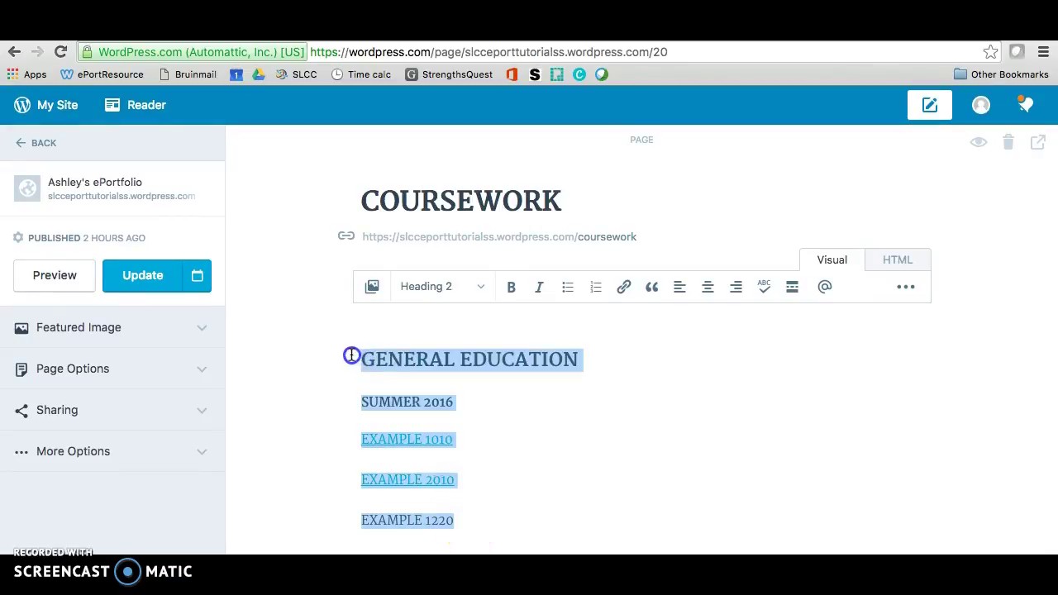
click(709, 296)
click(720, 447)
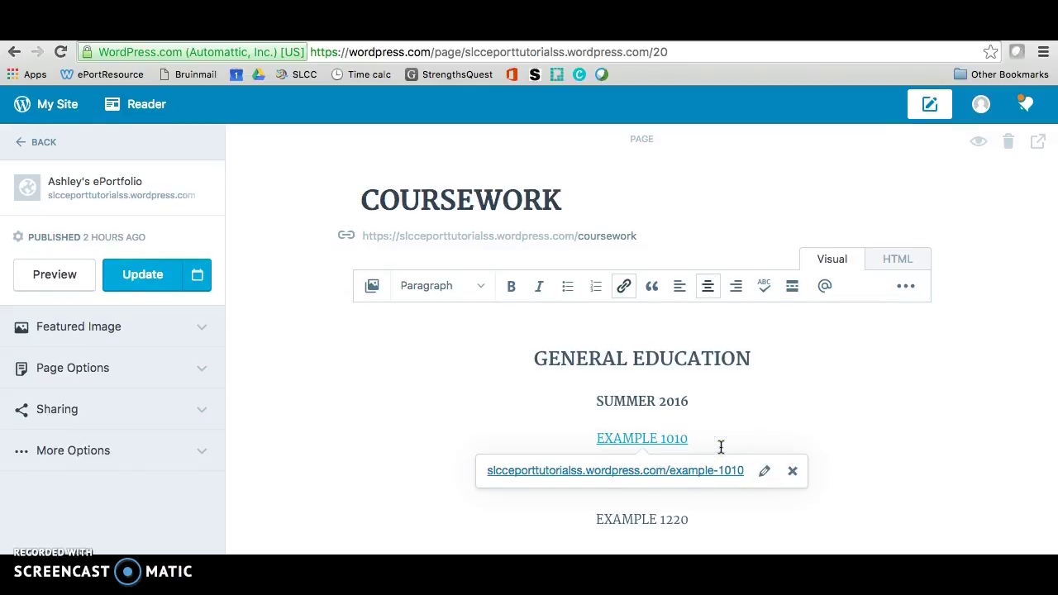
click(747, 425)
click(738, 521)
- Make the SUMMER 2016 heading bold and underlined
drag(704, 402, 579, 402)
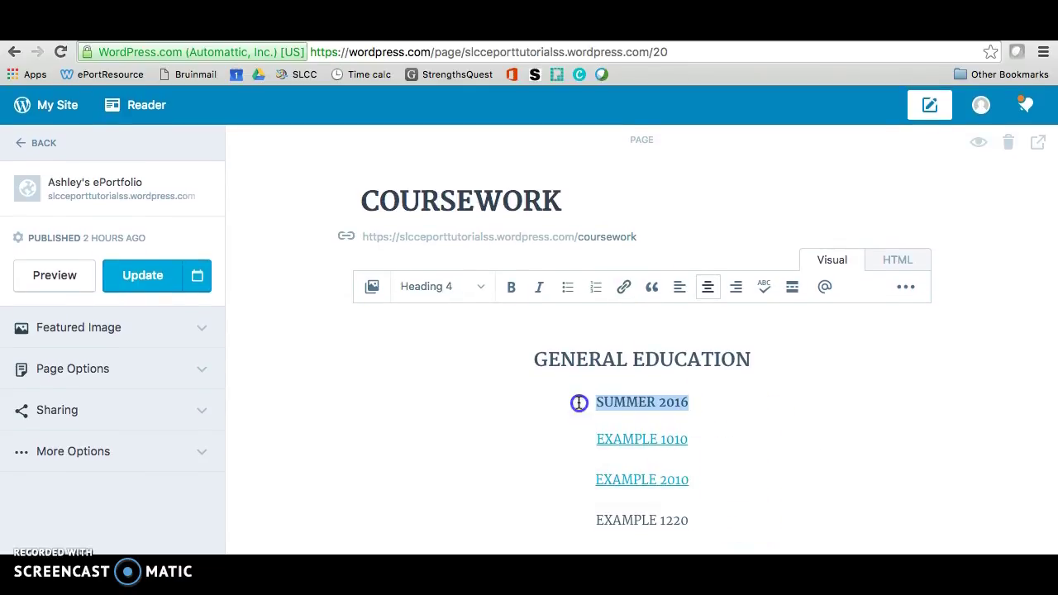
click(522, 293)
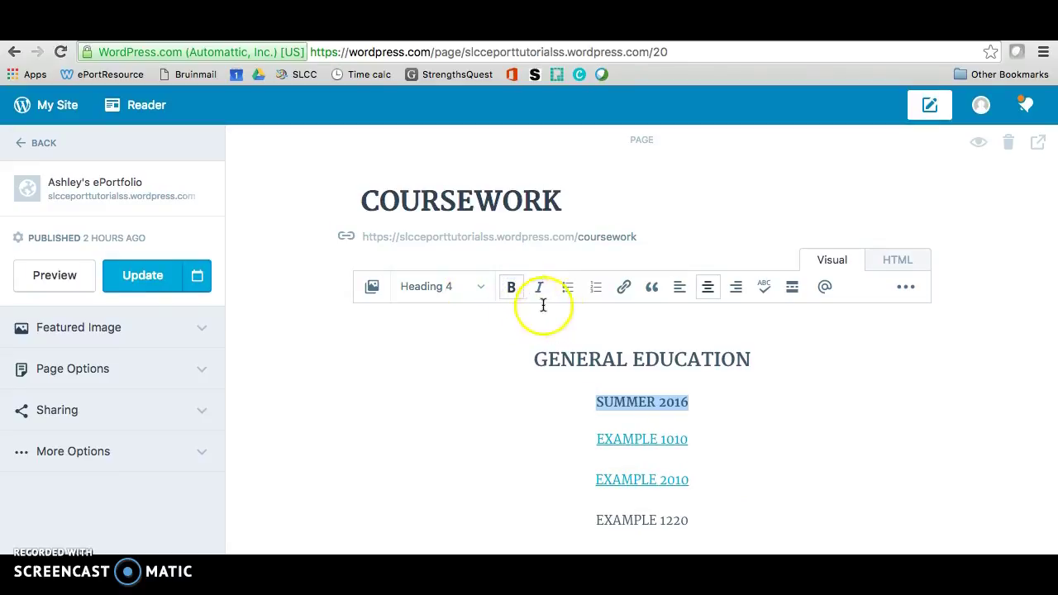
click(740, 436)
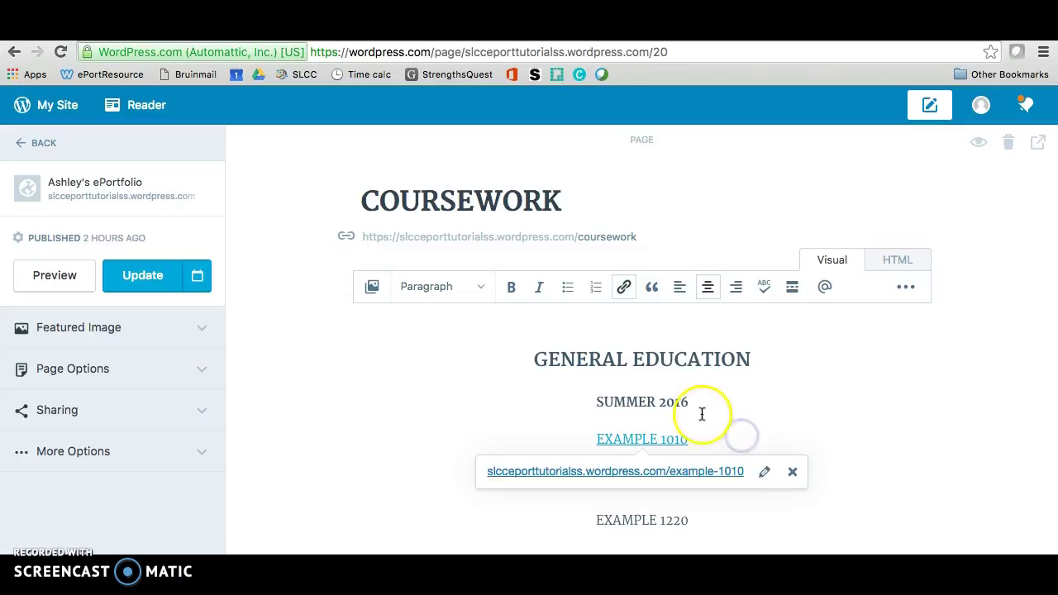
drag(704, 406, 503, 399)
click(919, 287)
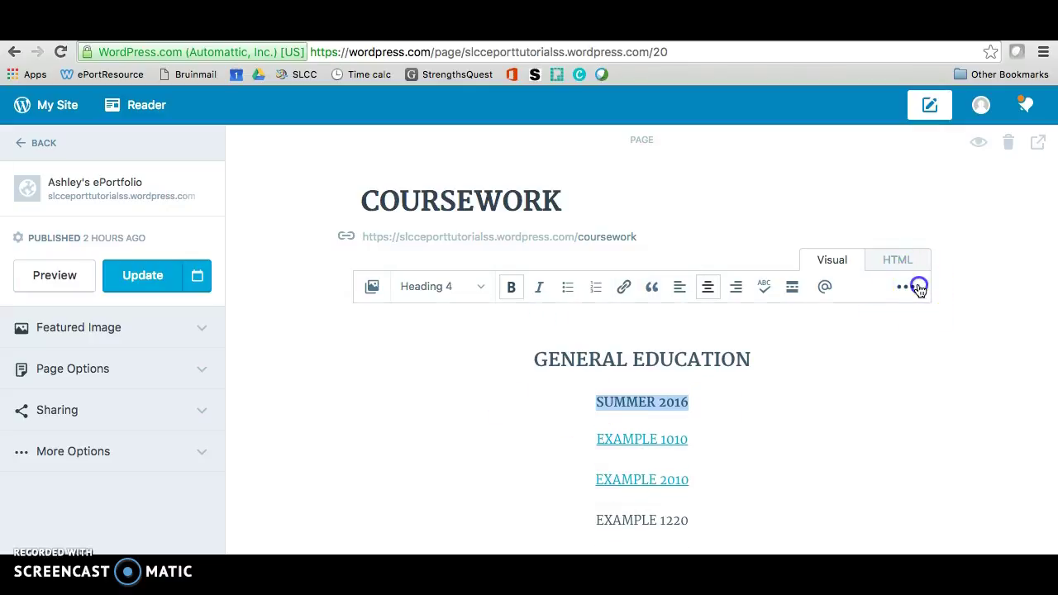
click(396, 319)
click(738, 473)
scroll(742, 470, down, 1)
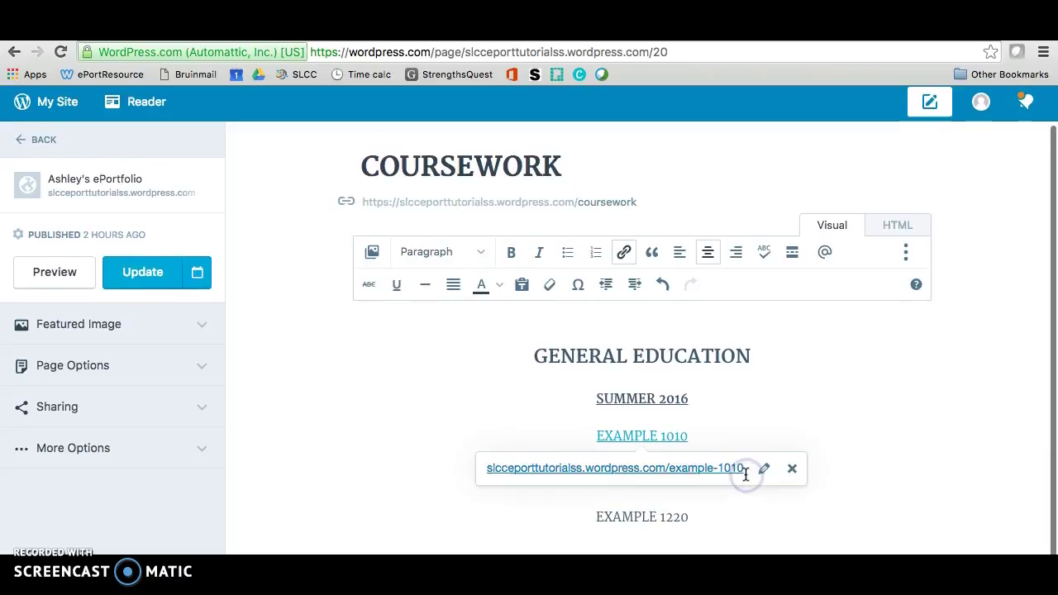
- Insert a horizontal line below the EXAMPLE 1220 entry
click(736, 432)
click(859, 484)
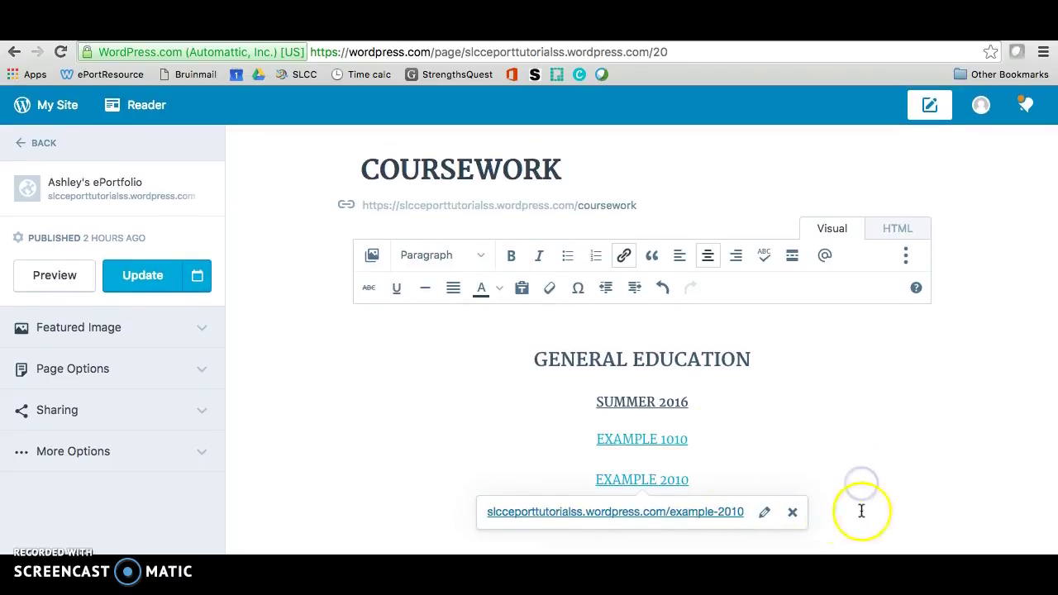
click(843, 515)
click(867, 520)
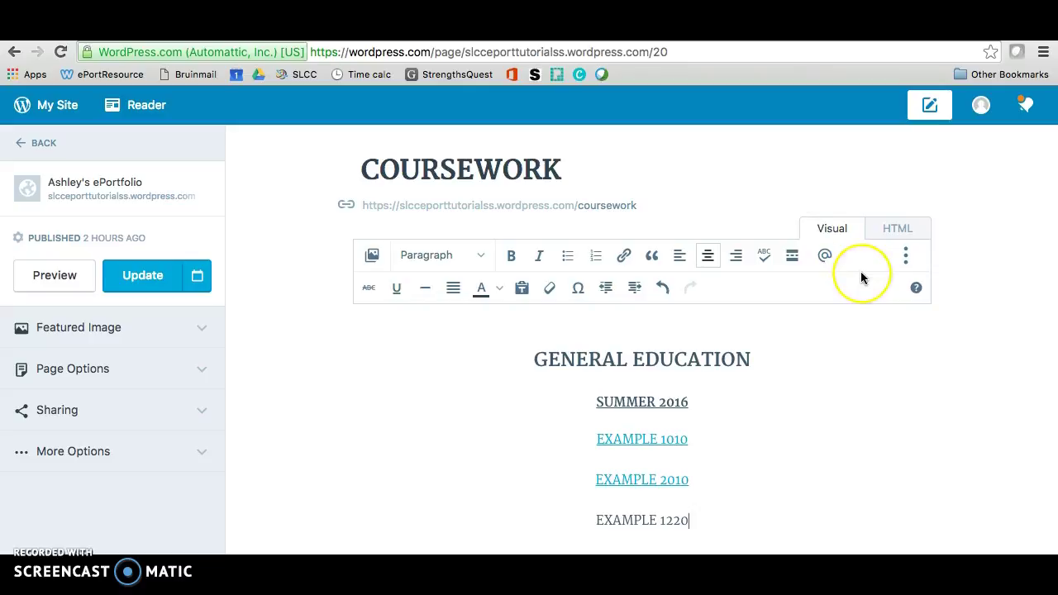
scroll(789, 401, down, 1)
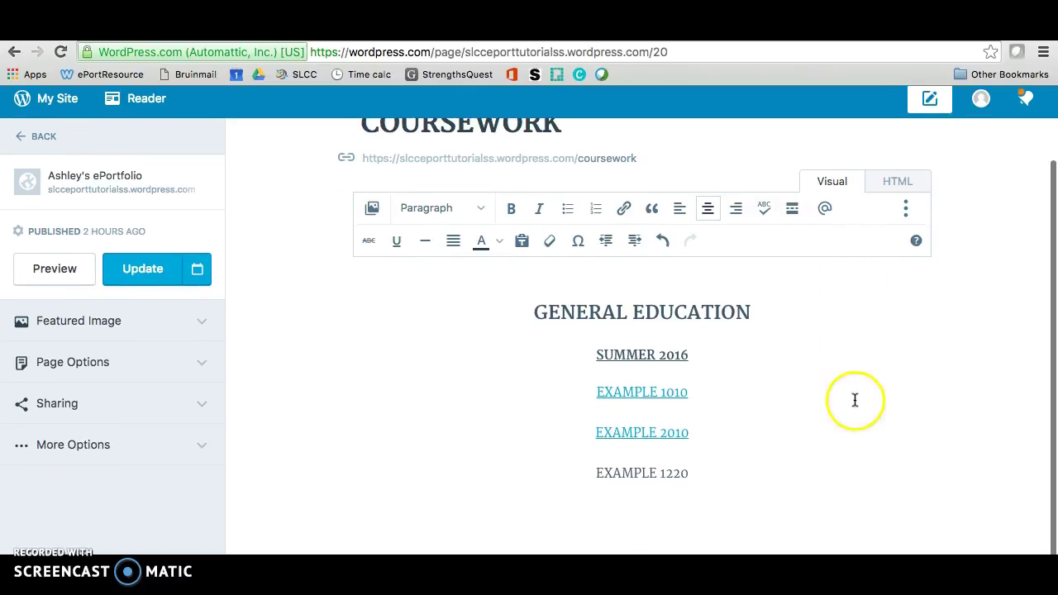
click(425, 247)
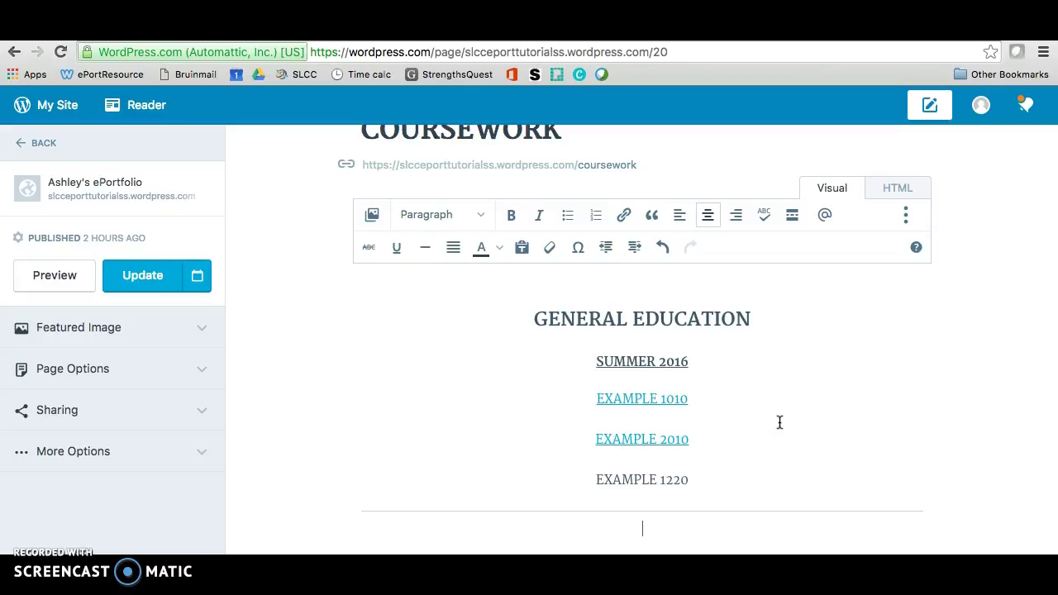
- Below the horizontal line, add separate lines reading MY MAJOR, FALL 2016 and BIOL 1610
text(MY MAJOR)
click(691, 521)
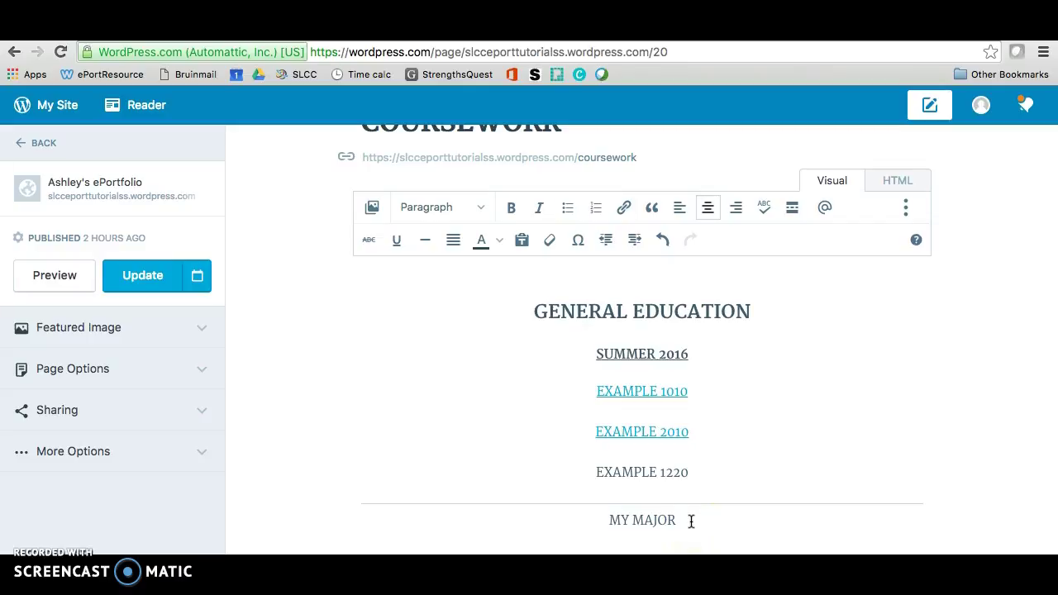
key(Return)
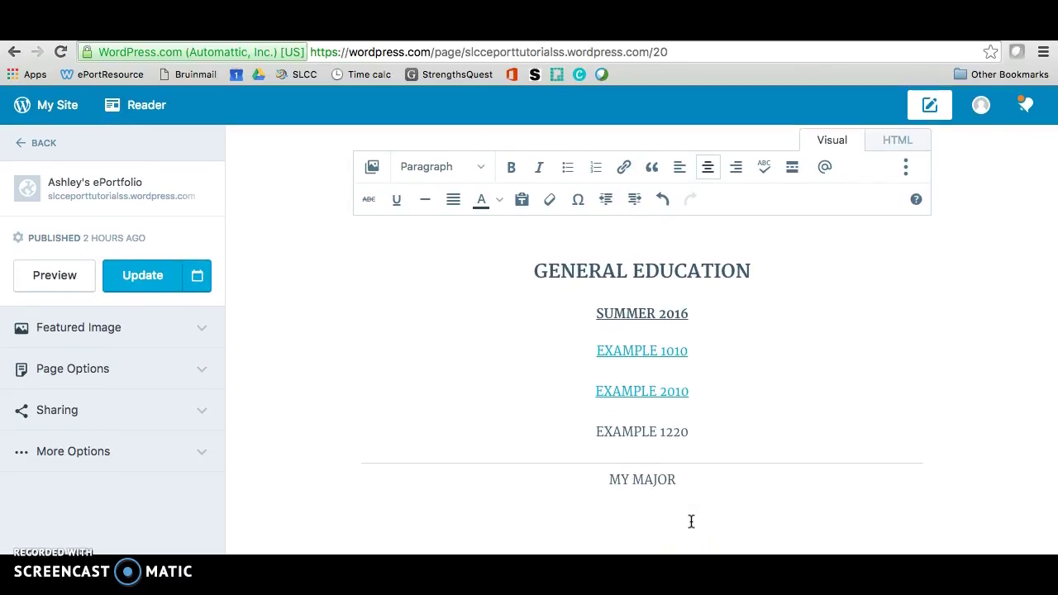
text(FALL 2016)
scroll(699, 540, down, 1)
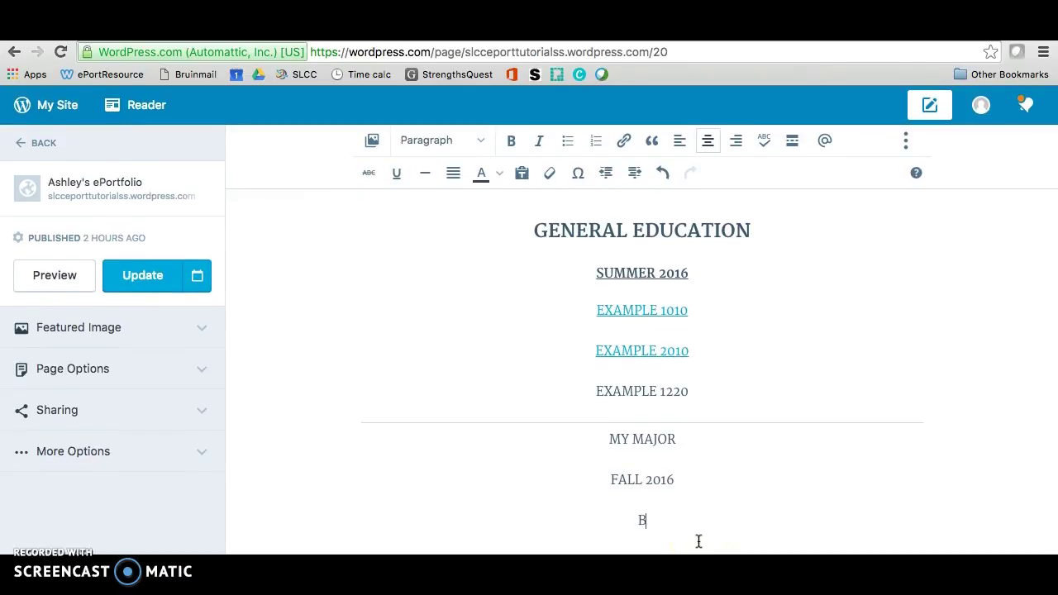
text(OL)
text(10)
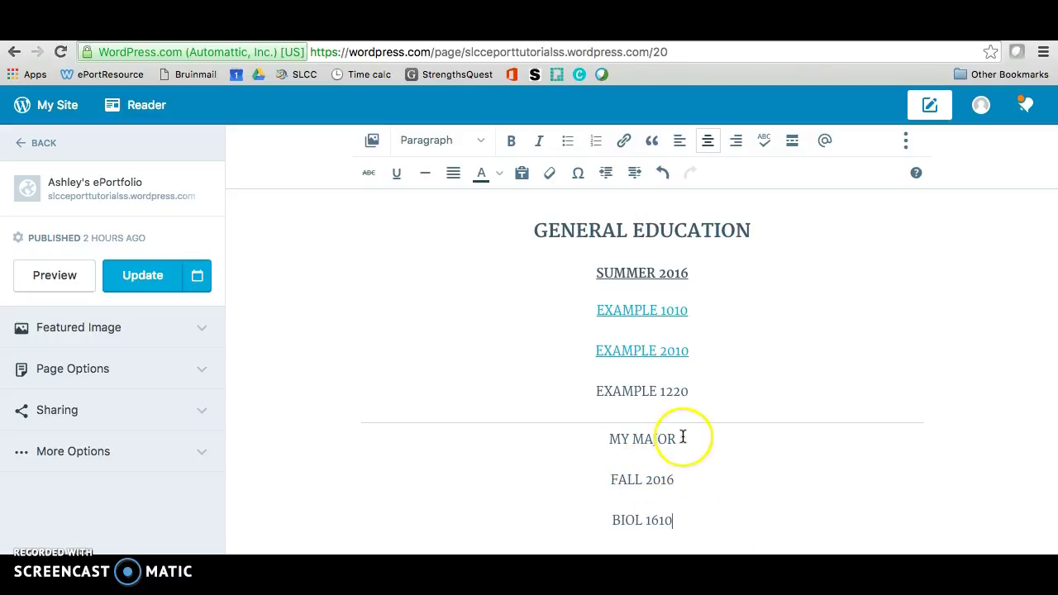
- Format the MY MAJOR line as Heading 2
drag(687, 441, 608, 441)
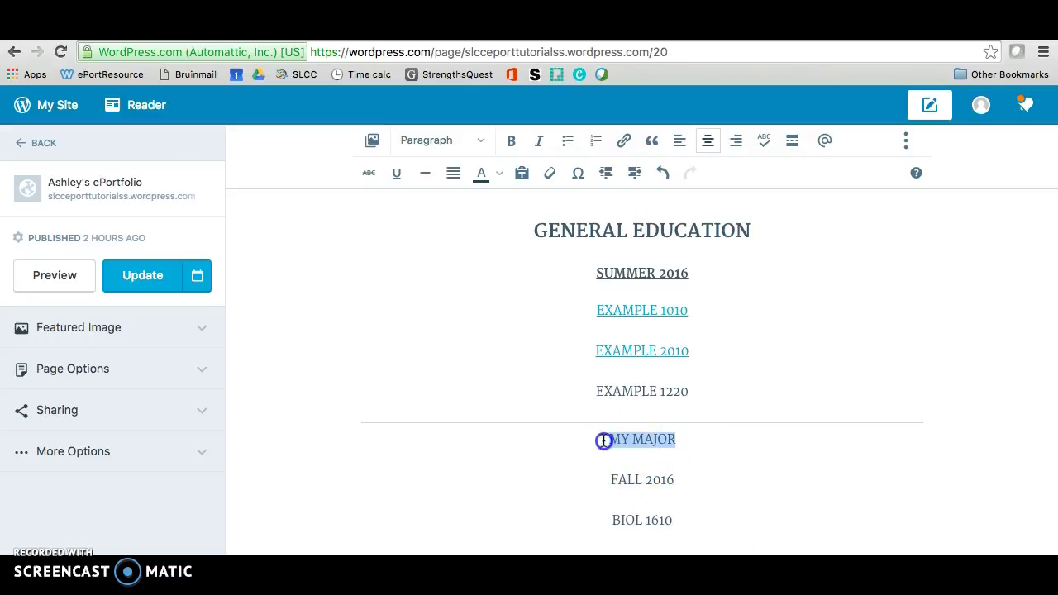
click(467, 140)
click(460, 238)
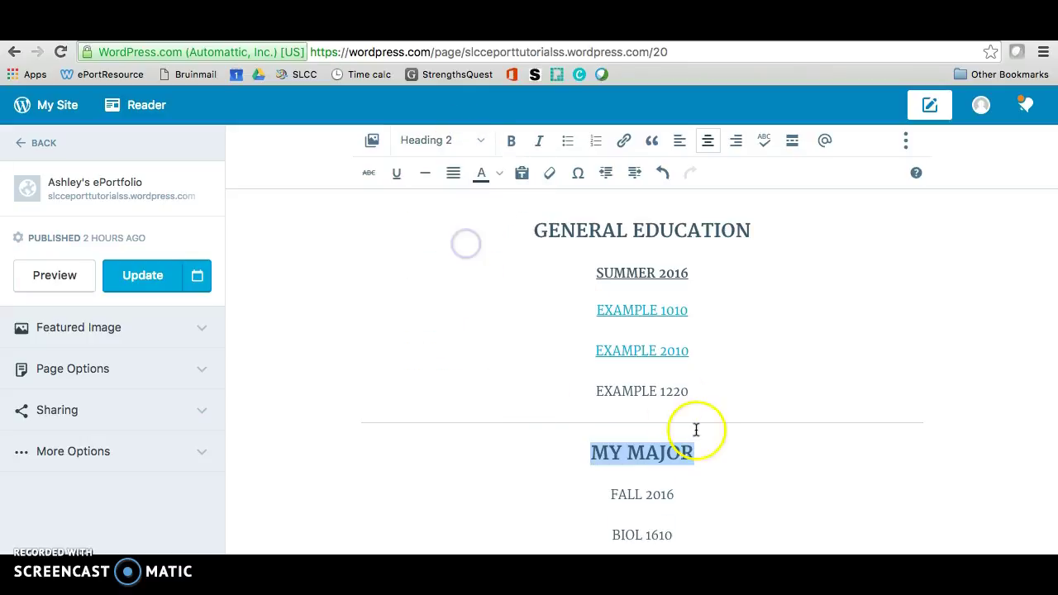
- Format the FALL 2016 line under MY MAJOR as Heading 4 and underline it
click(657, 494)
drag(656, 494, 598, 494)
click(484, 140)
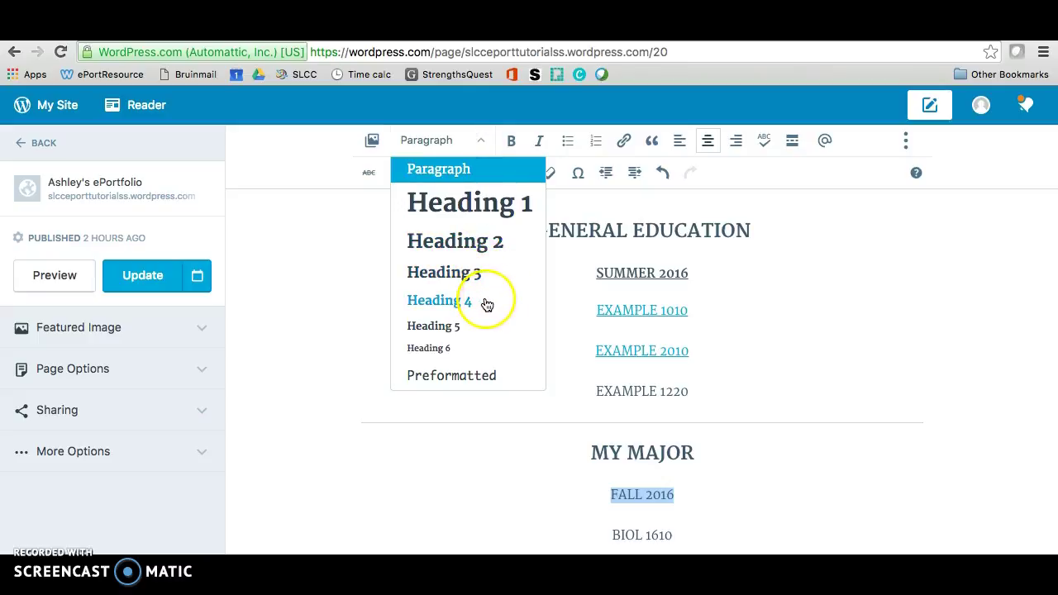
click(486, 302)
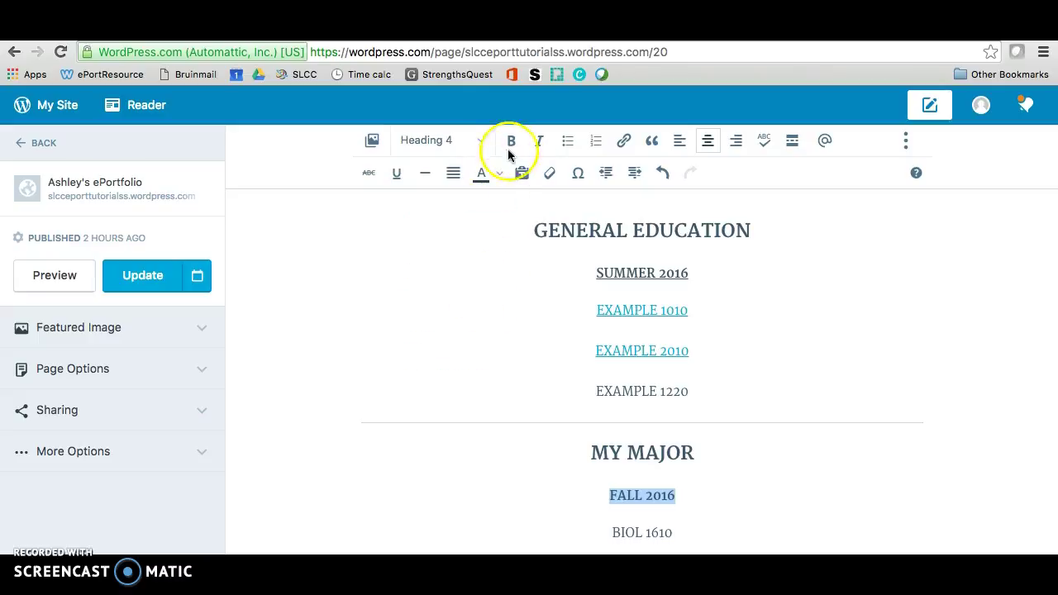
click(397, 175)
click(760, 502)
scroll(761, 501, down, 1)
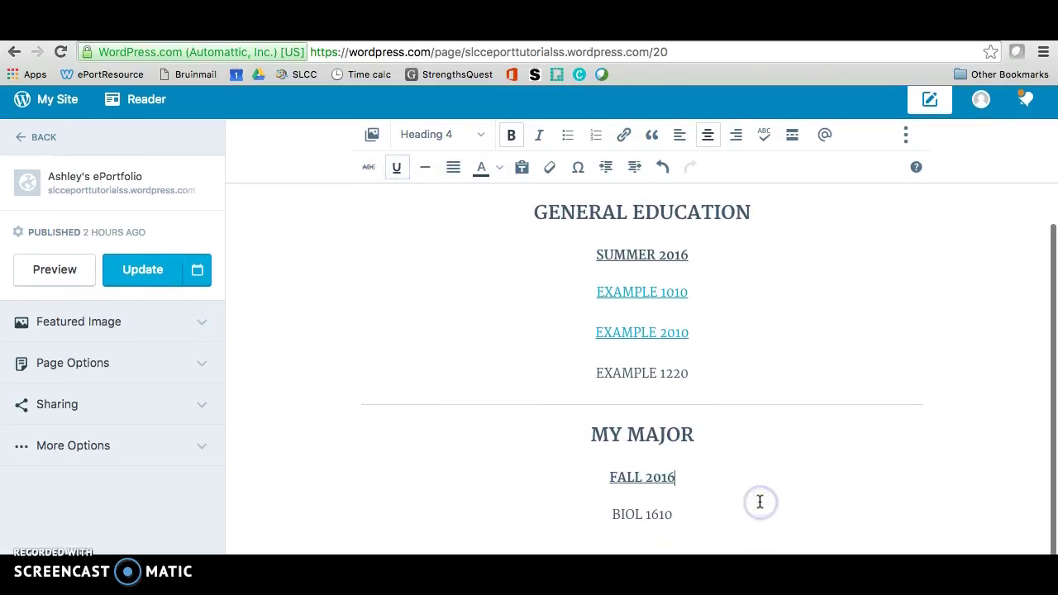
- Insert a horizontal line below the BIOL 1610 entry
click(716, 532)
click(586, 309)
click(636, 266)
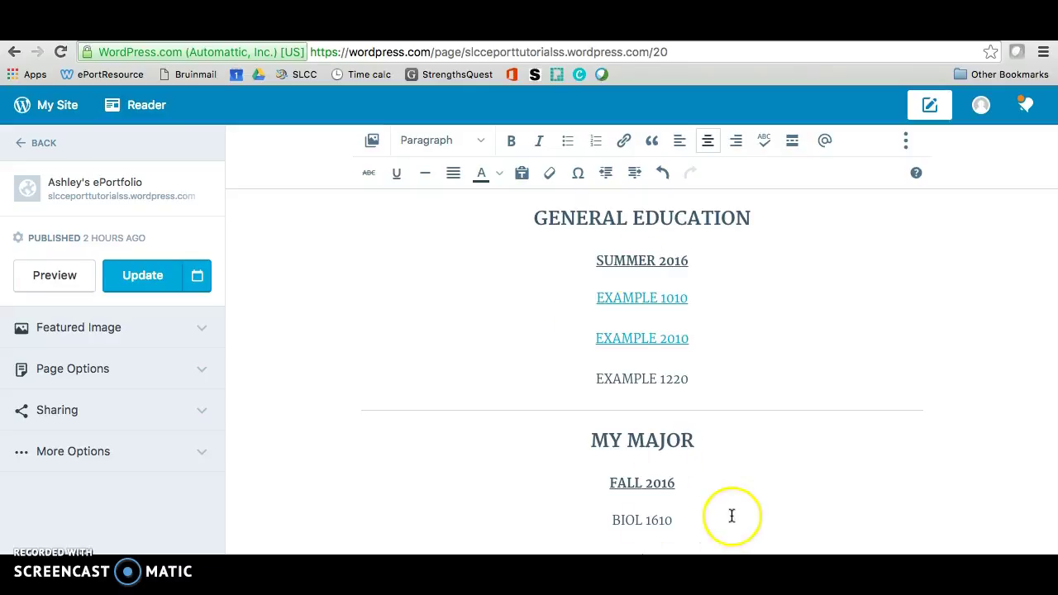
scroll(733, 513, down, 1)
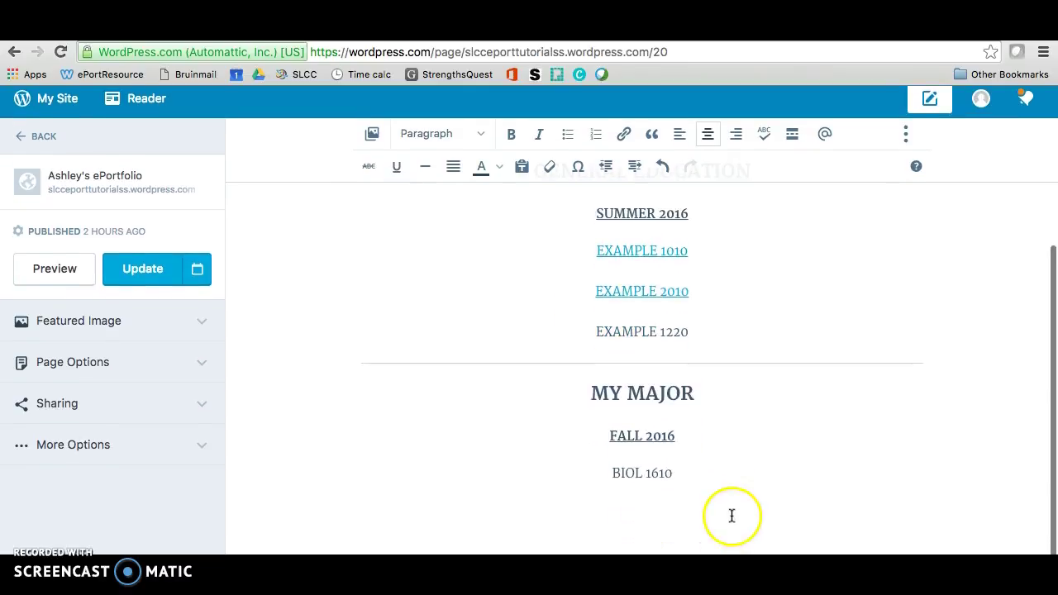
click(429, 175)
click(429, 175)
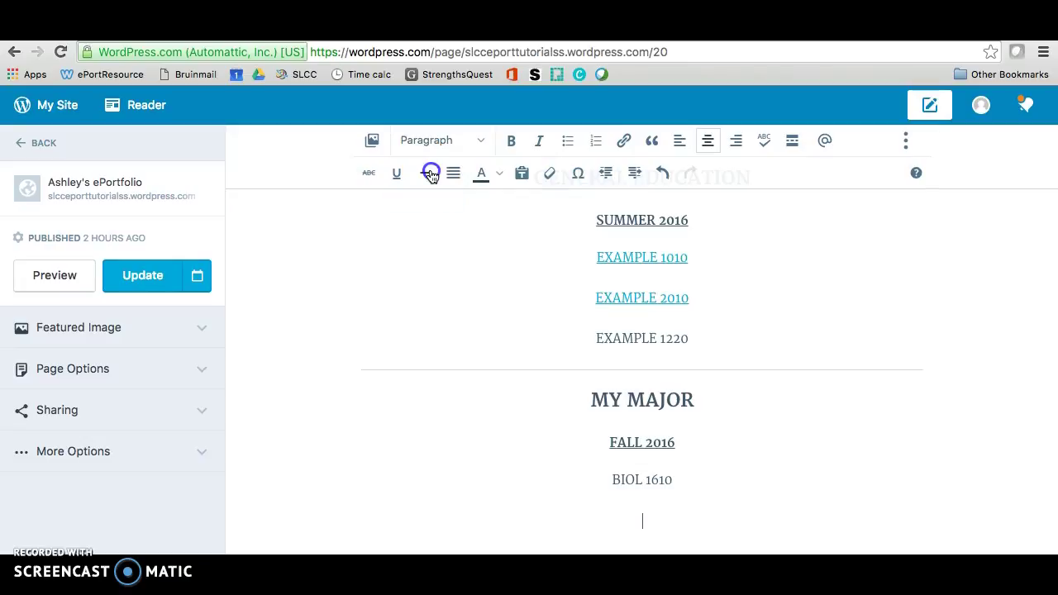
click(674, 370)
scroll(674, 368, down, 1)
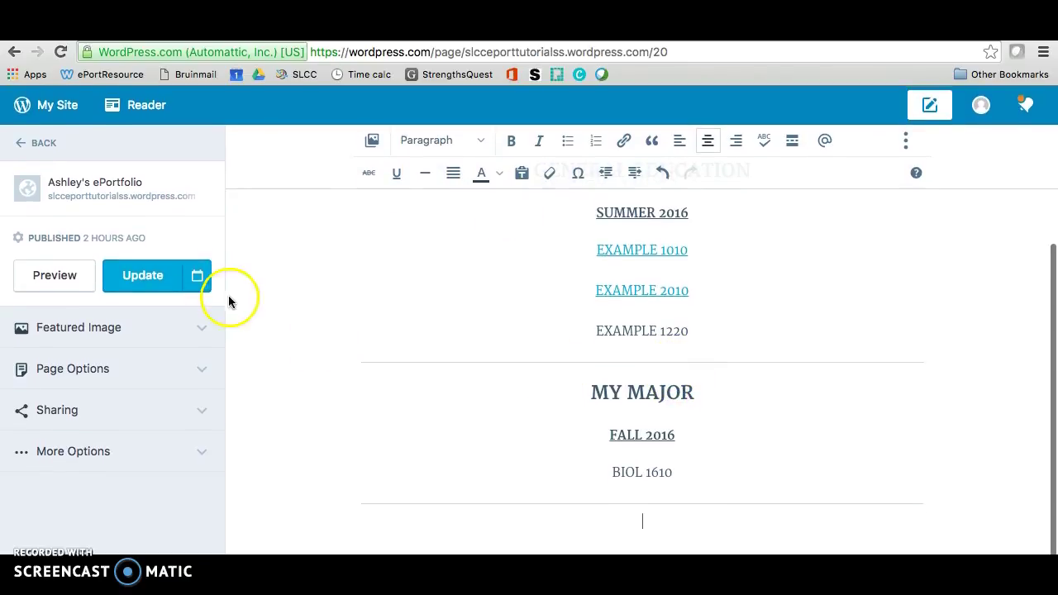
- Add an ELECTIVES title in Heading 2 below the new horizontal line, followed by a centered empty paragraph
click(453, 140)
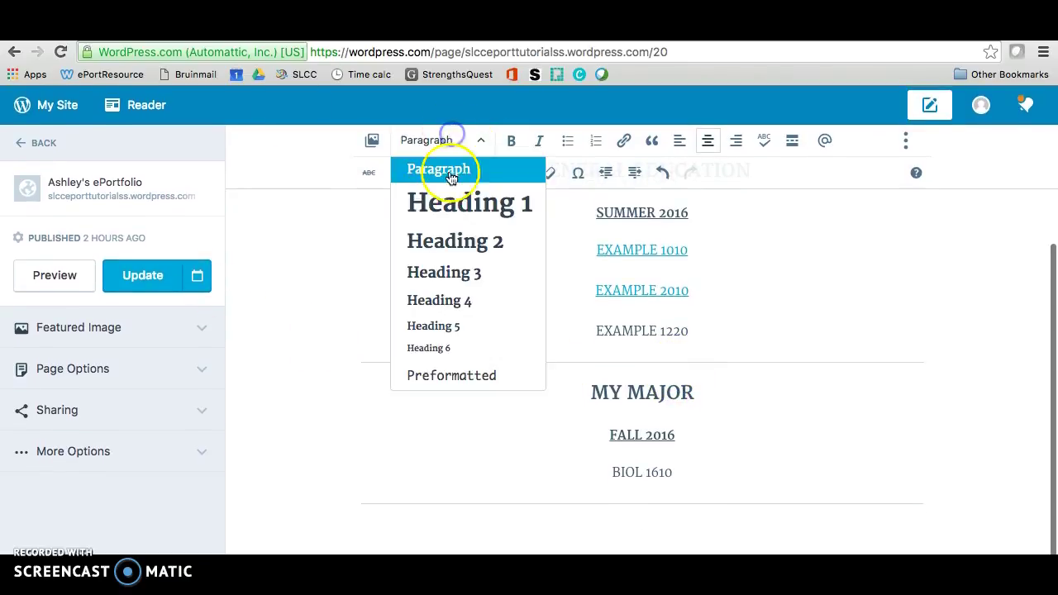
click(457, 243)
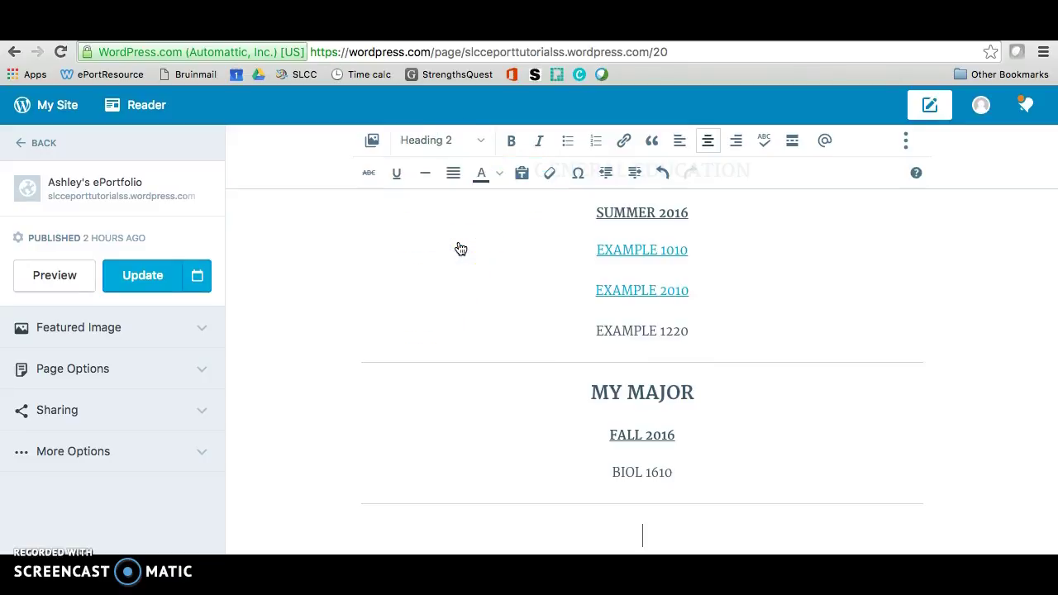
text(ELECTIVES)
key(Return)
scroll(657, 501, down, 2)
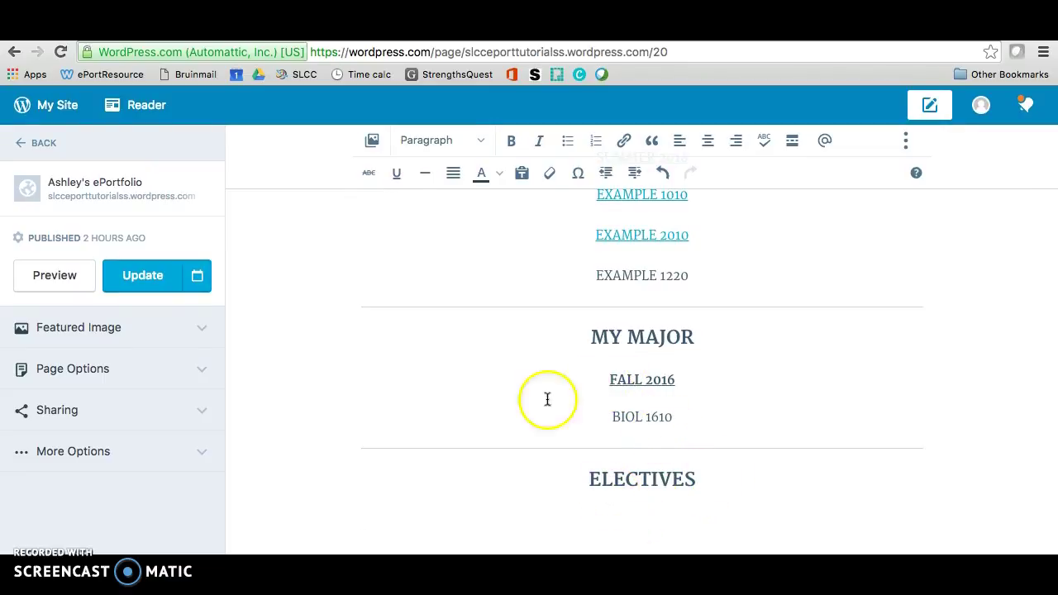
click(708, 142)
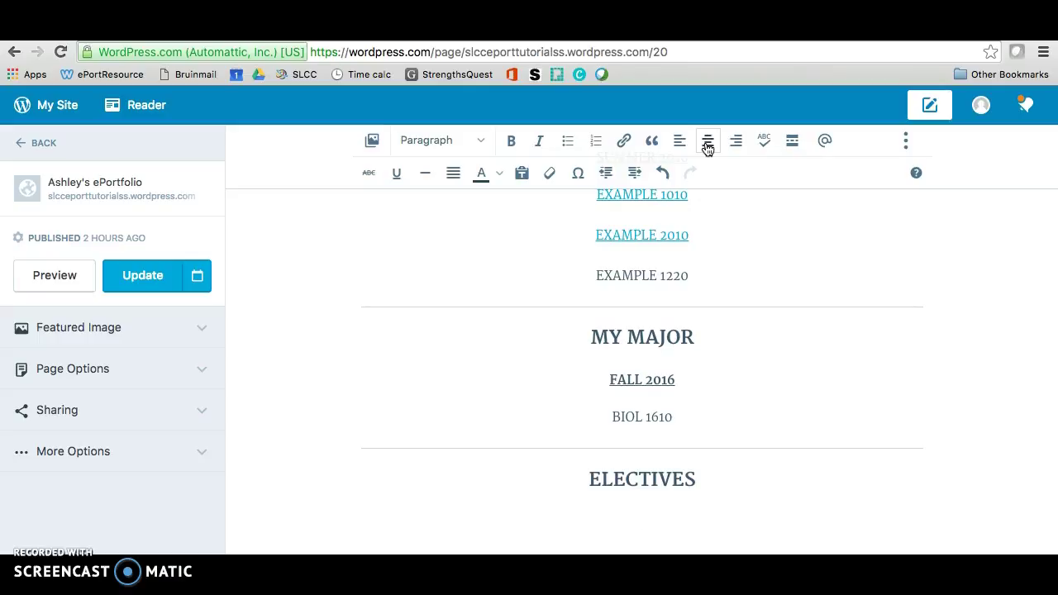
scroll(718, 289, up, 4)
scroll(720, 289, down, 3)
scroll(719, 289, down, 1)
click(637, 449)
click(644, 509)
click(634, 516)
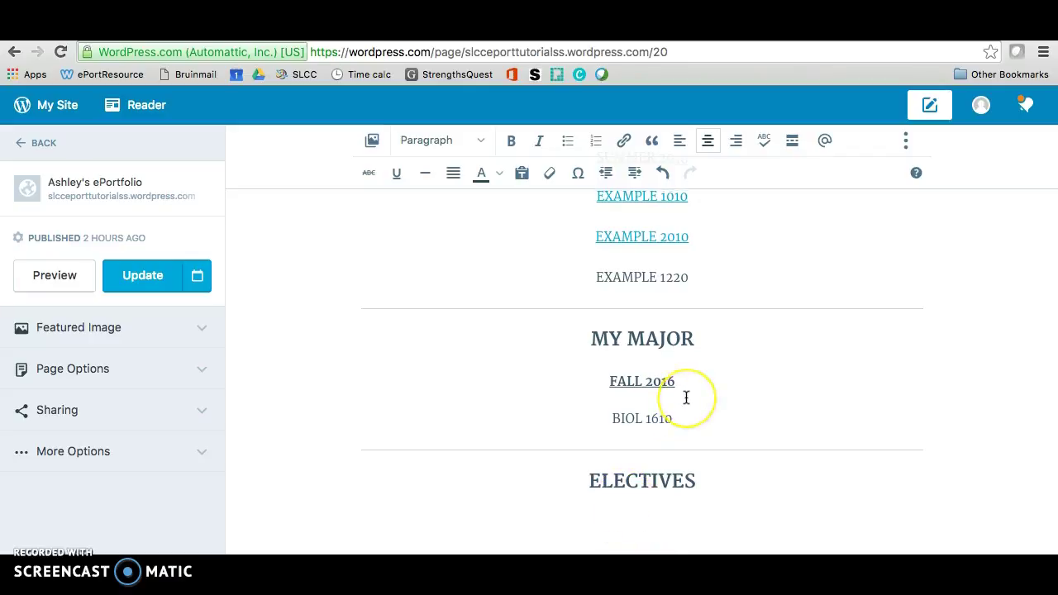
- Add the label "FINE ARTS:" as plain text in front of the EXAMPLE 1010 link
scroll(685, 397, up, 3)
click(588, 307)
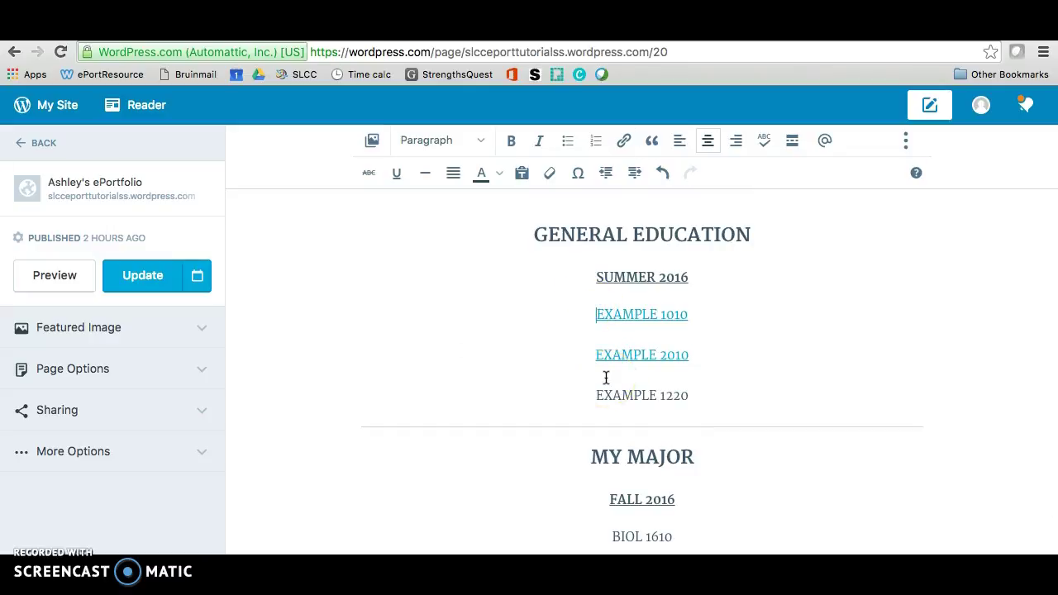
click(699, 339)
click(668, 314)
text(FINE ARTS:)
- Add the abbreviation "(FA)" as plain text after the EXAMPLE 2010 link
click(733, 354)
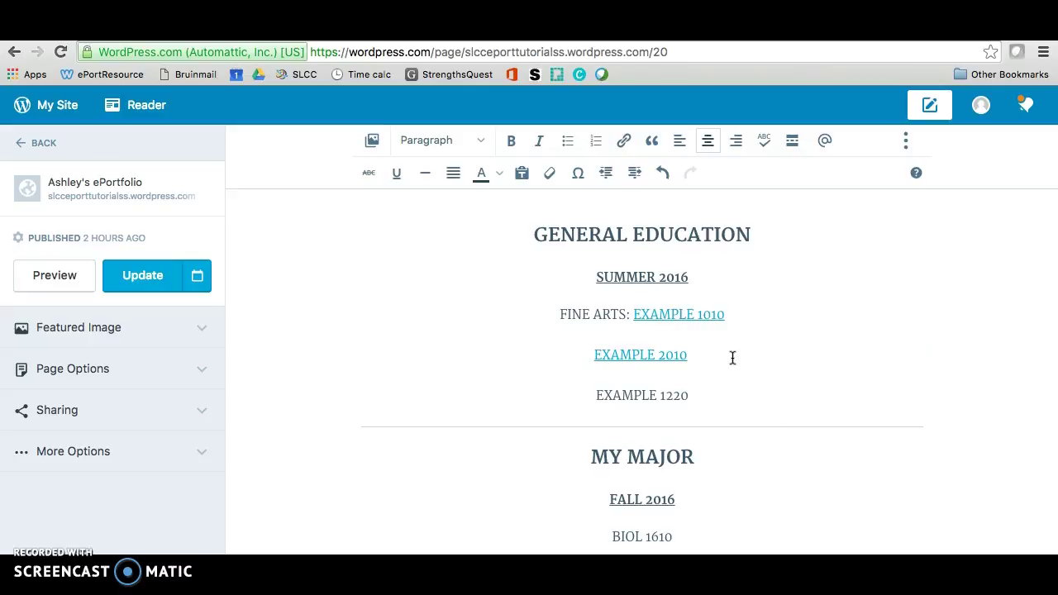
text(()
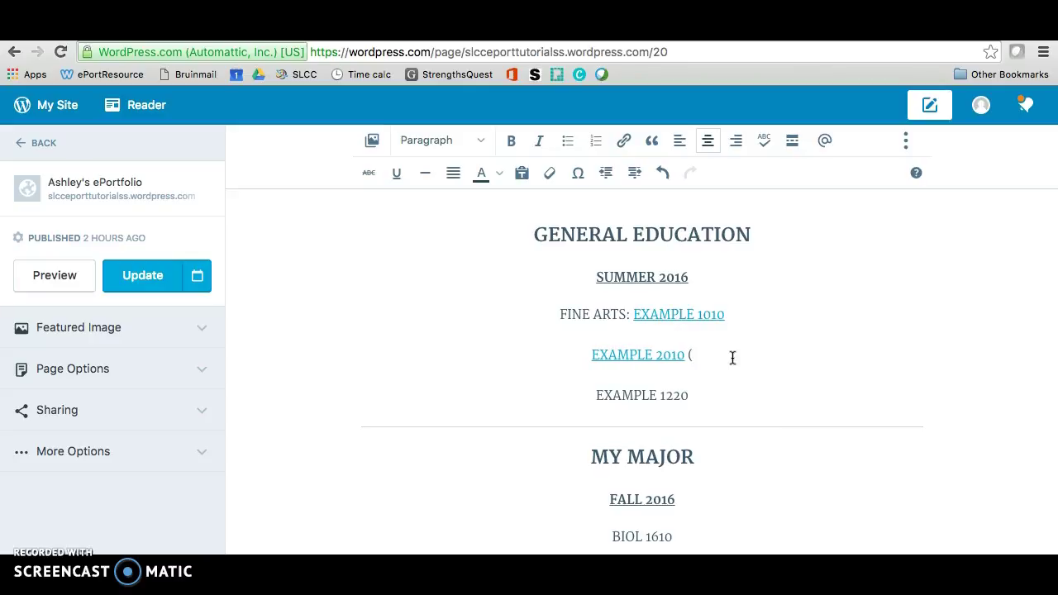
text(FA))
click(756, 397)
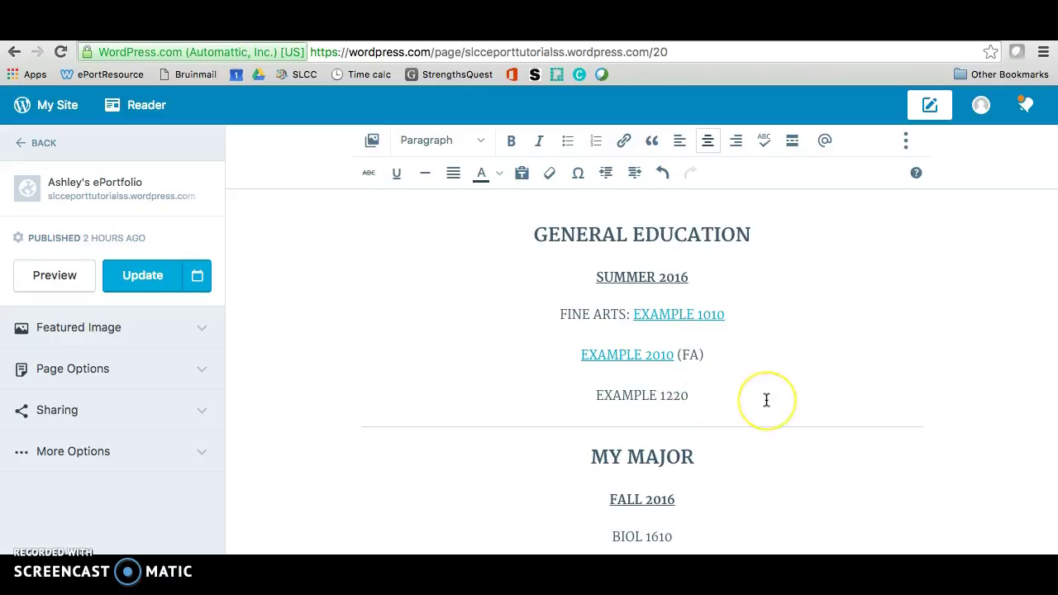
click(679, 355)
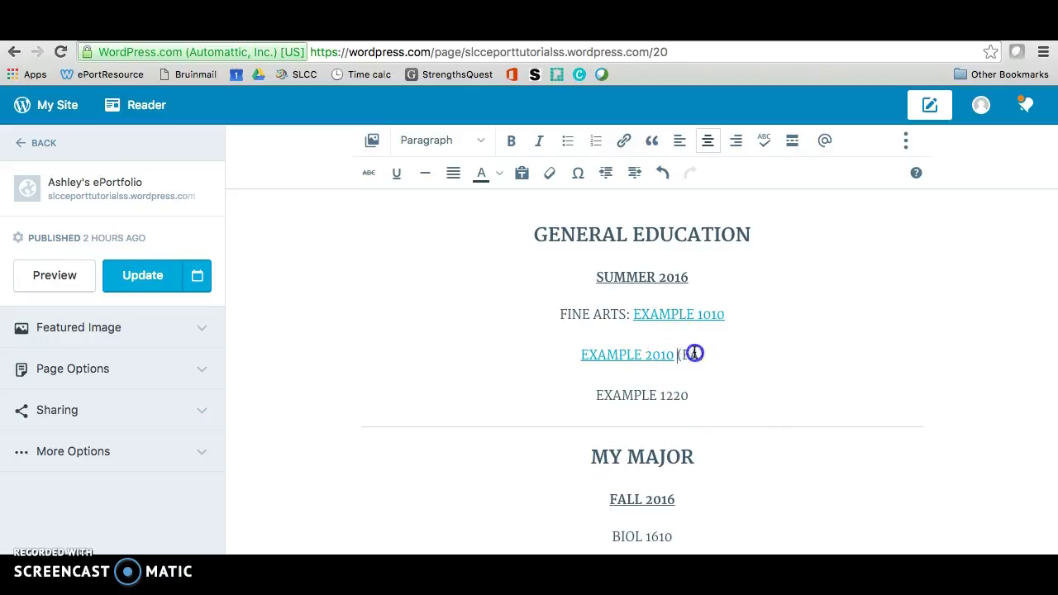
drag(559, 314, 636, 324)
click(746, 347)
scroll(760, 394, down, 3)
scroll(761, 394, up, 1)
scroll(761, 394, up, 3)
scroll(761, 394, down, 2)
click(671, 254)
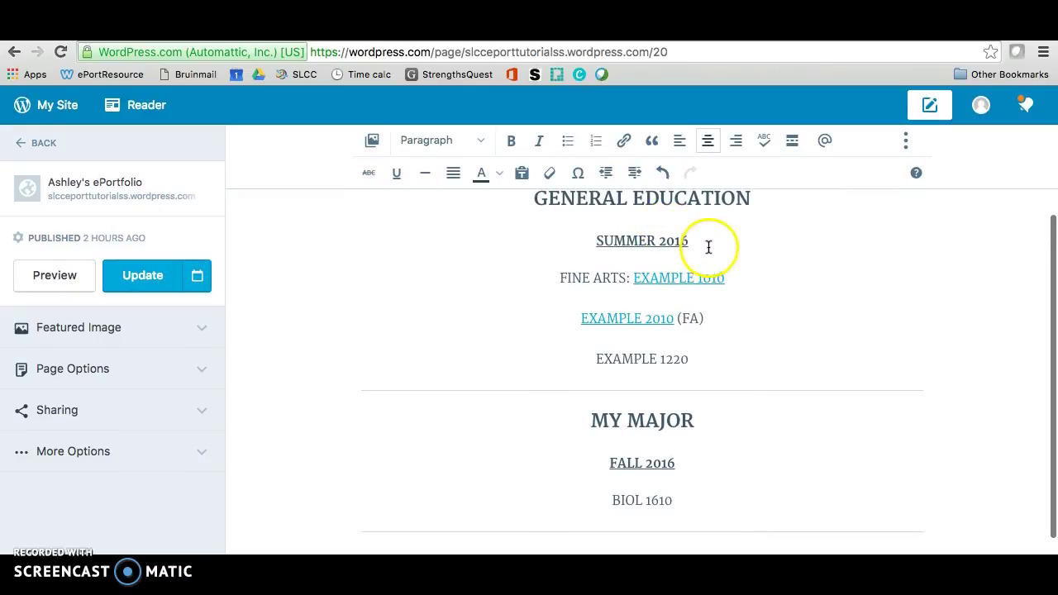
- Below EXAMPLE 1220, add a FALL 2016 line followed by two placeholder lines, each containing a question mark
click(720, 358)
key(Return)
key(Return)
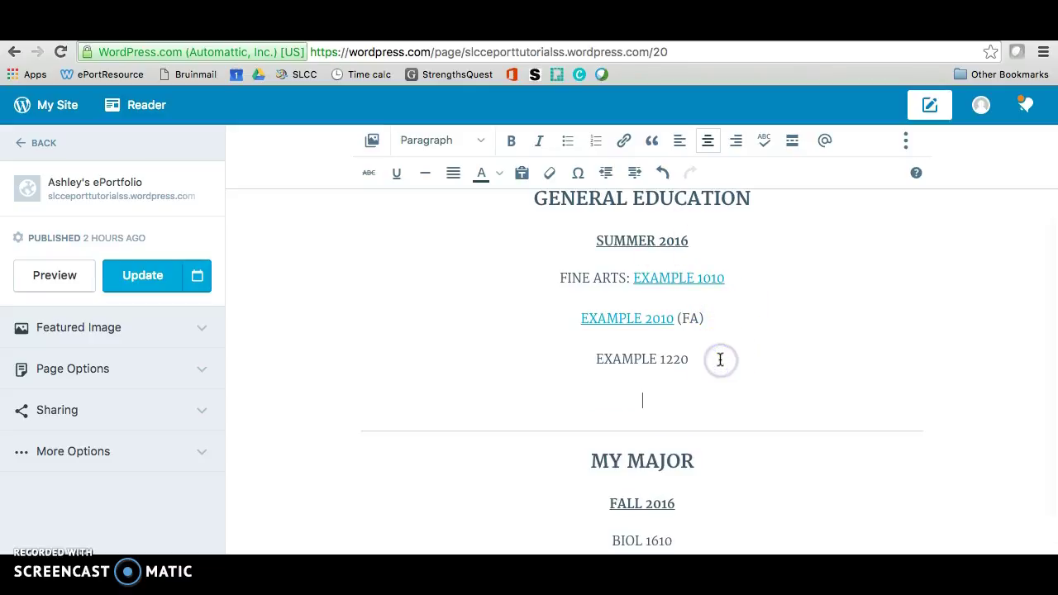
key(BackSpace)
text(FALL 2016)
key(Return)
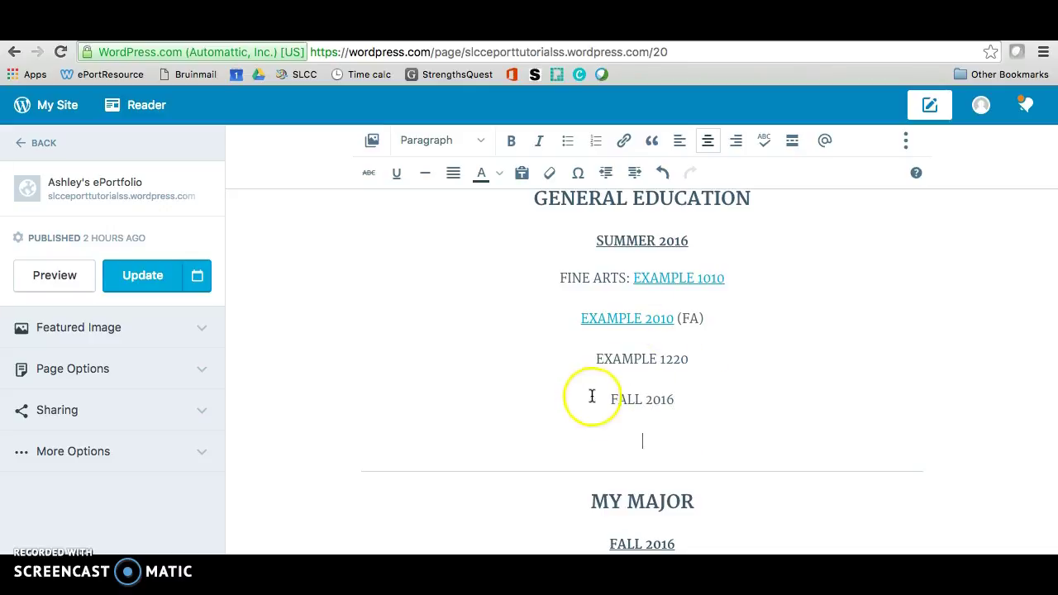
key(Return)
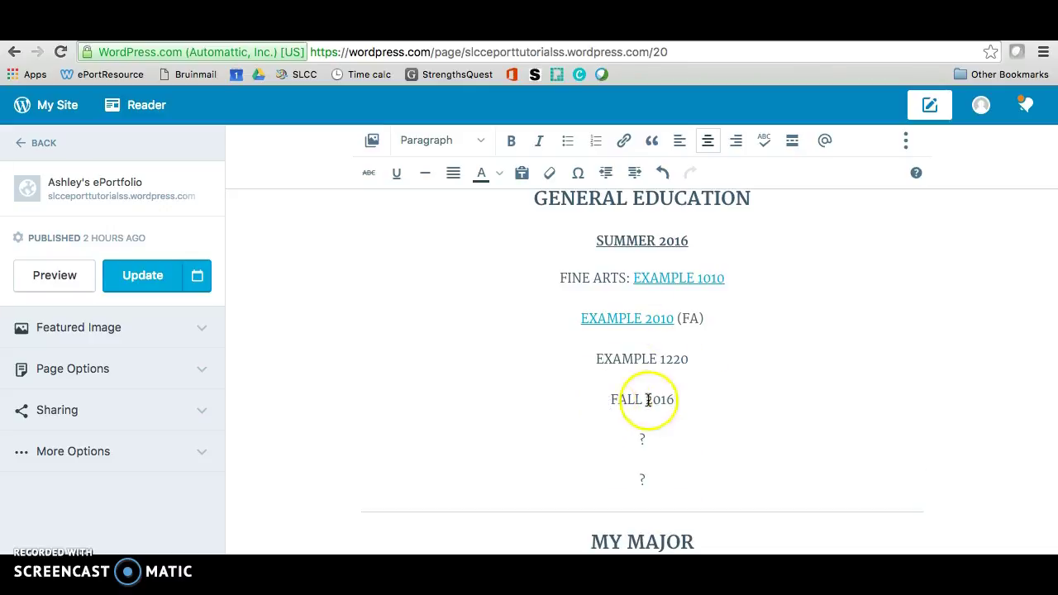
- Format the FALL 2016 line under GENERAL EDUCATION as Heading 4 and underline it
drag(603, 401, 709, 403)
click(472, 139)
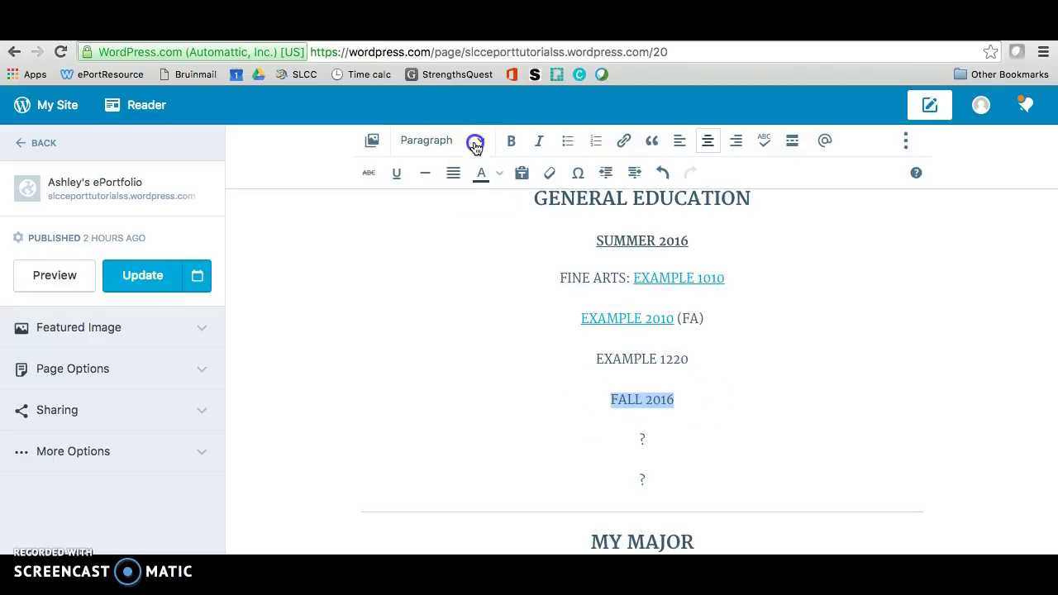
click(474, 297)
click(396, 173)
click(772, 372)
- Insert a blank line between EXAMPLE 1220 and the FALL 2016 heading in the GENERAL EDUCATION section
click(699, 388)
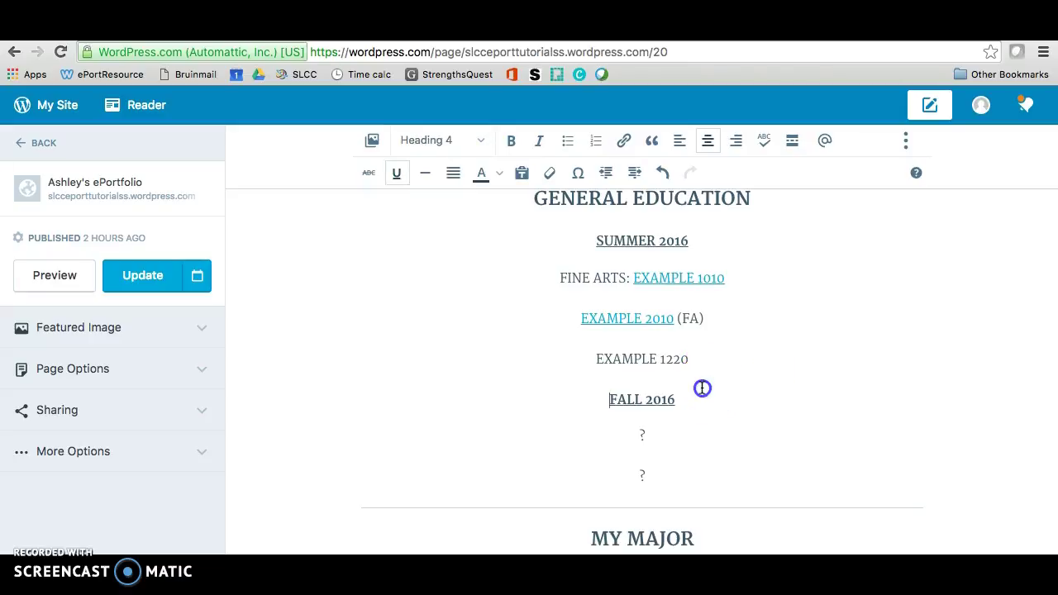
key(Return)
scroll(773, 427, down, 1)
click(791, 422)
scroll(687, 386, up, 4)
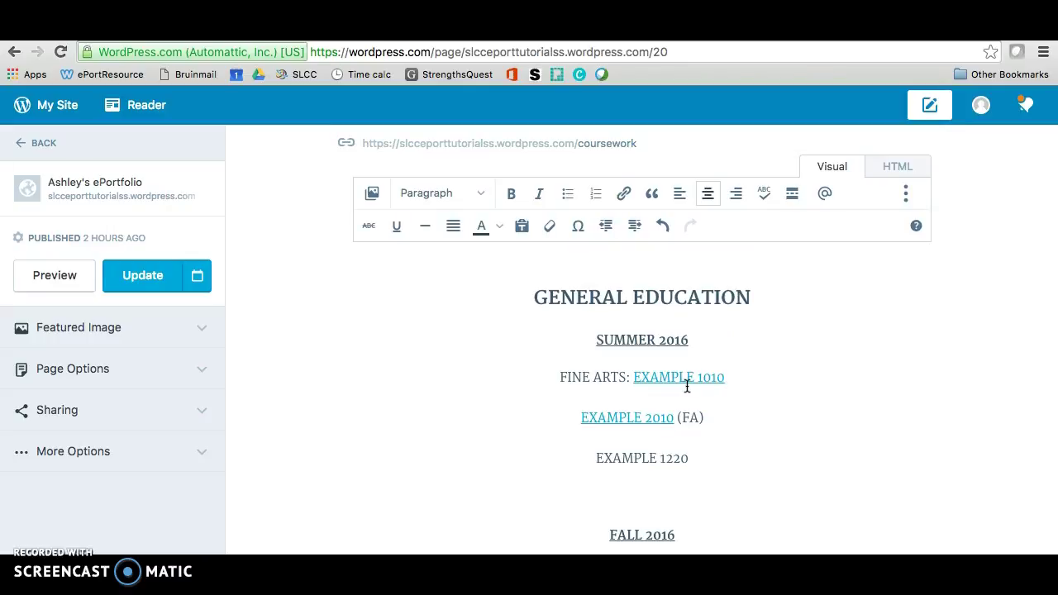
drag(559, 378, 630, 382)
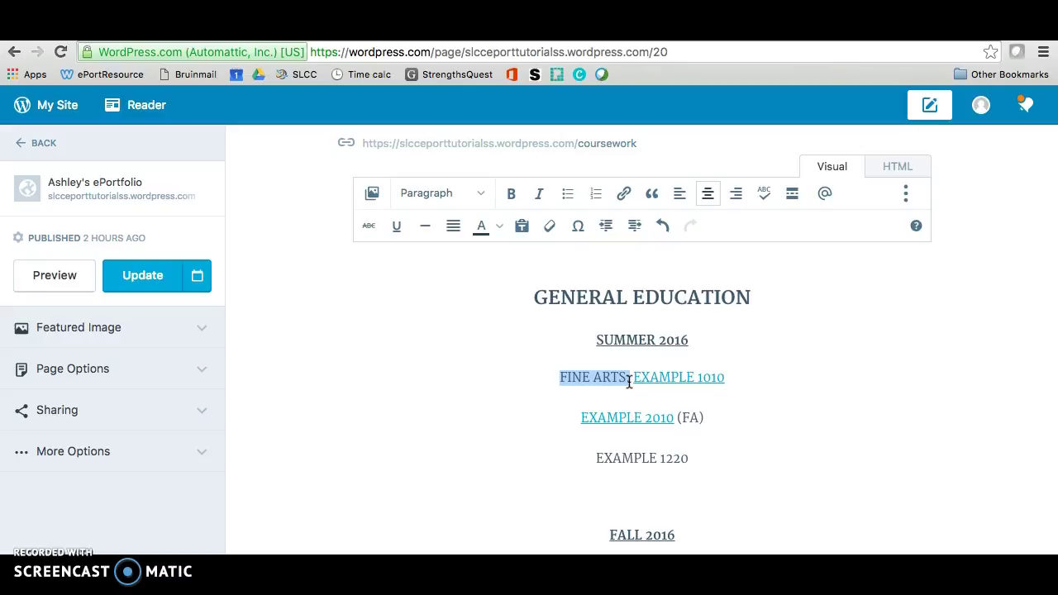
drag(707, 418, 678, 418)
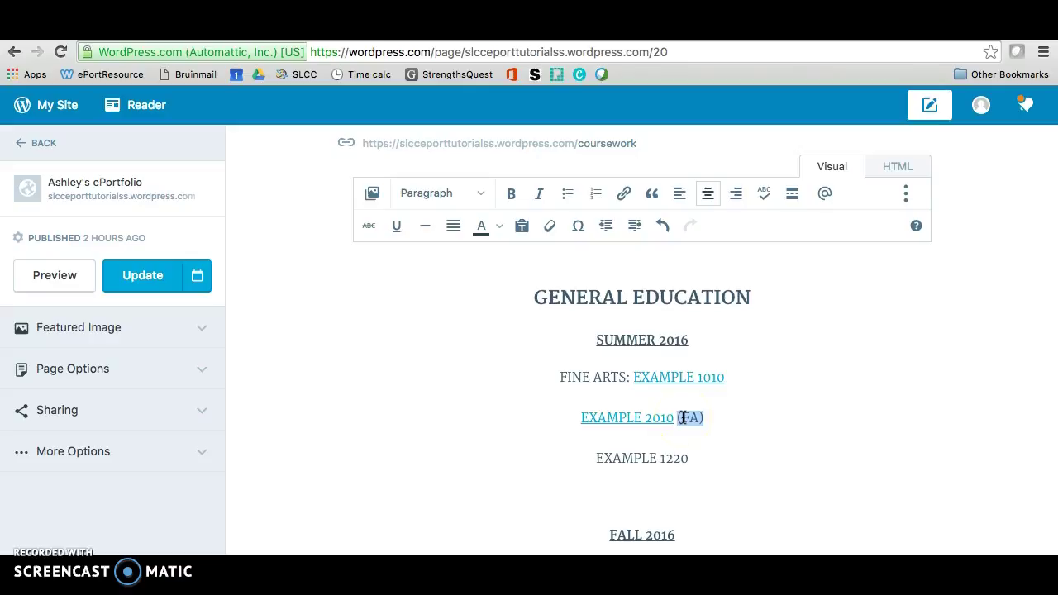
click(396, 331)
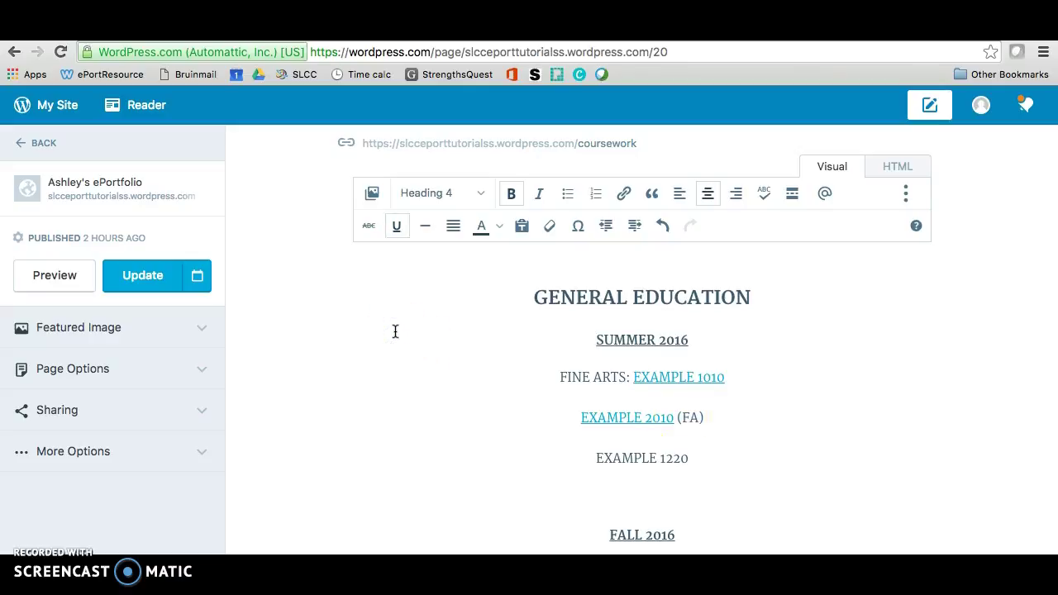
- Update the published COURSEWORK page with the edits
click(147, 275)
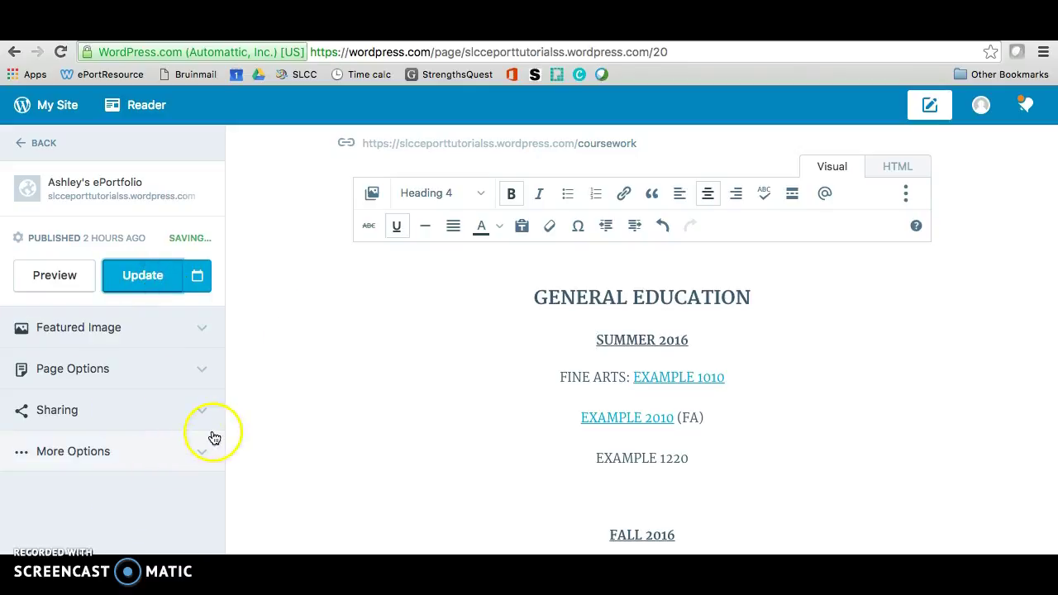